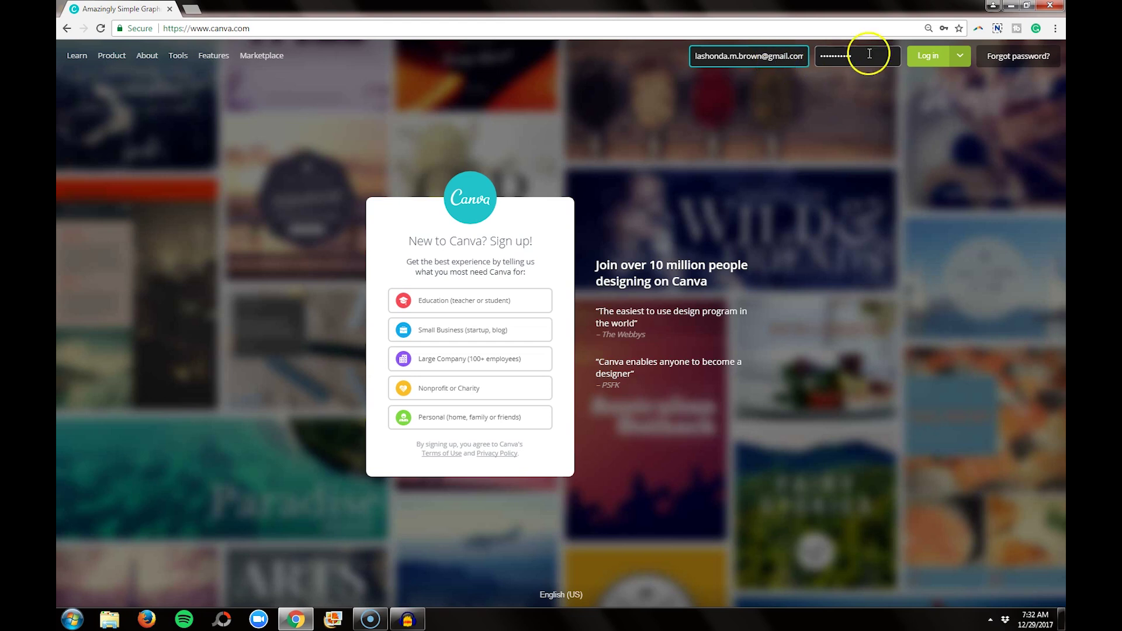
- Log in to Canva with the Google account
left_click(962, 63)
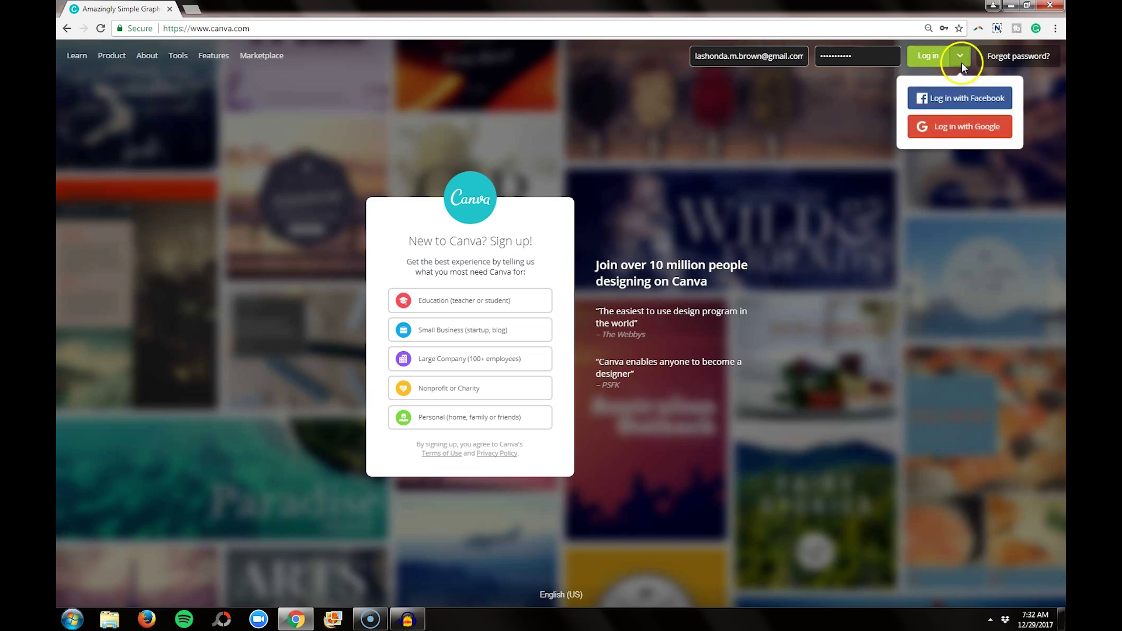
left_click(949, 129)
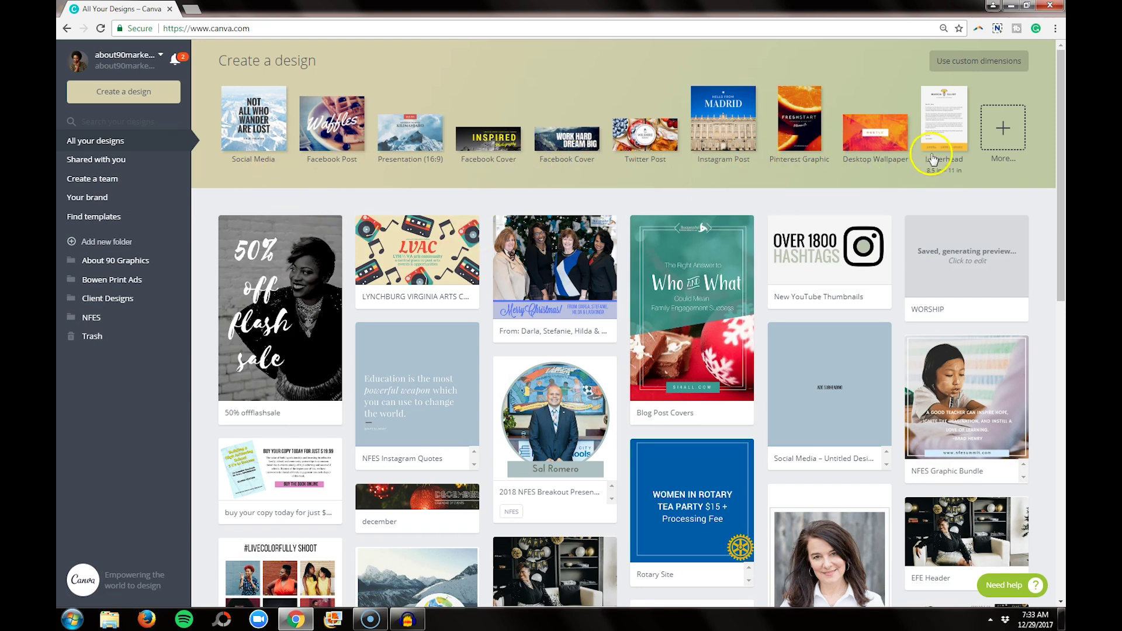
- Show all available design types and create a new Logo design from the Marketing Materials category
left_click(992, 180)
left_click(1002, 136)
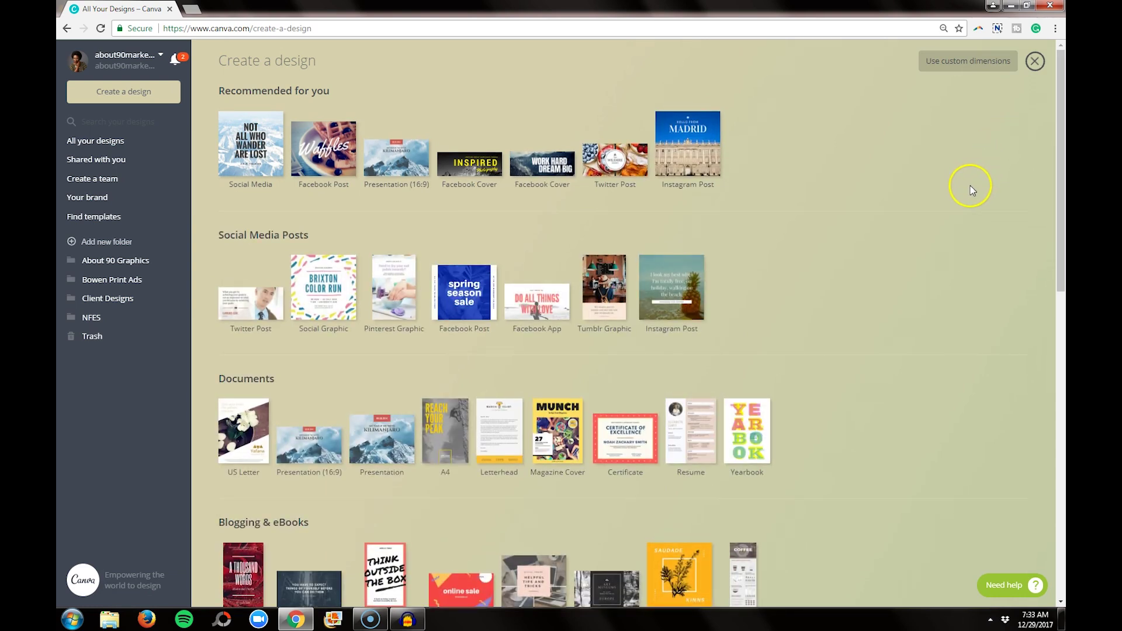
scroll(976, 184, "down", 4)
scroll(973, 191, "down", 1)
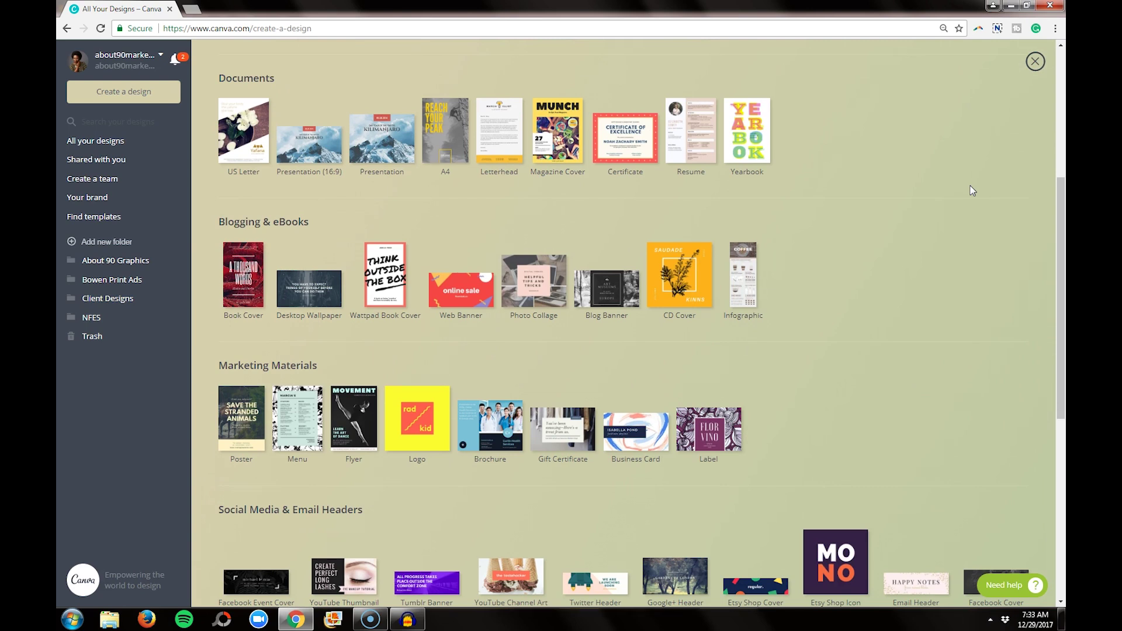
scroll(973, 191, "down", 6)
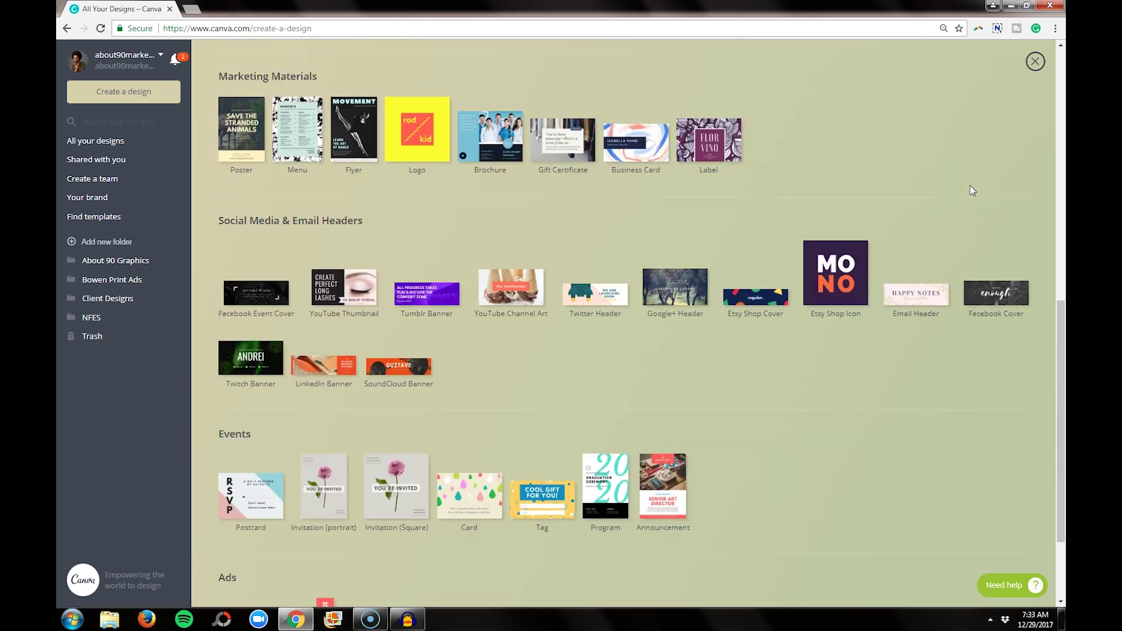
scroll(973, 191, "down", 1)
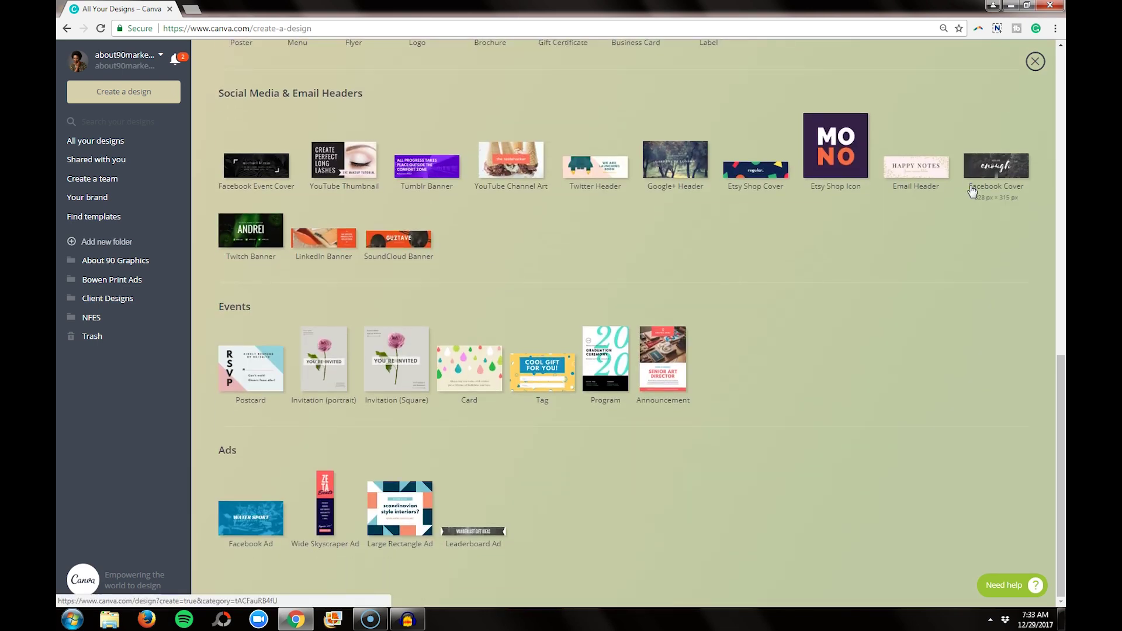
left_click(908, 279)
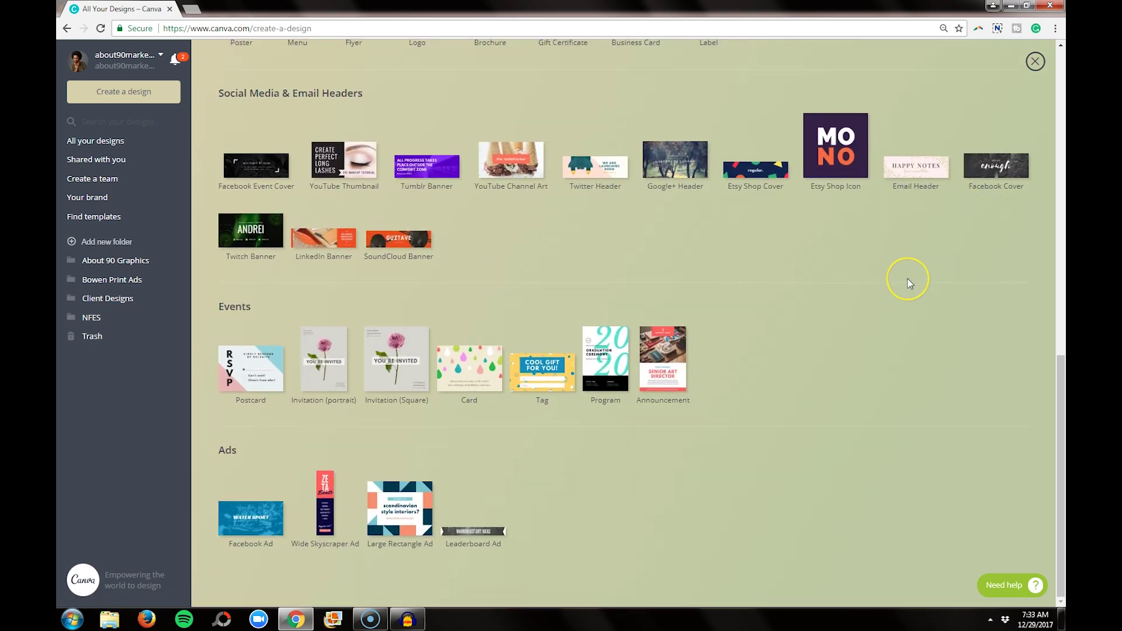
left_click(908, 279)
scroll(910, 284, "up", 3)
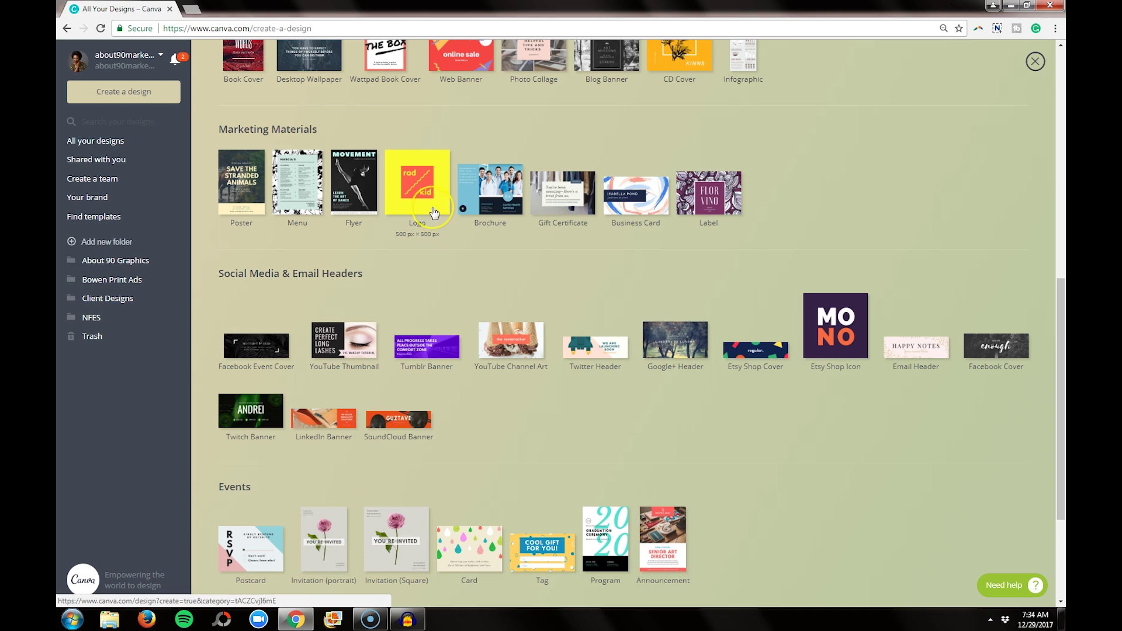
left_click(433, 212)
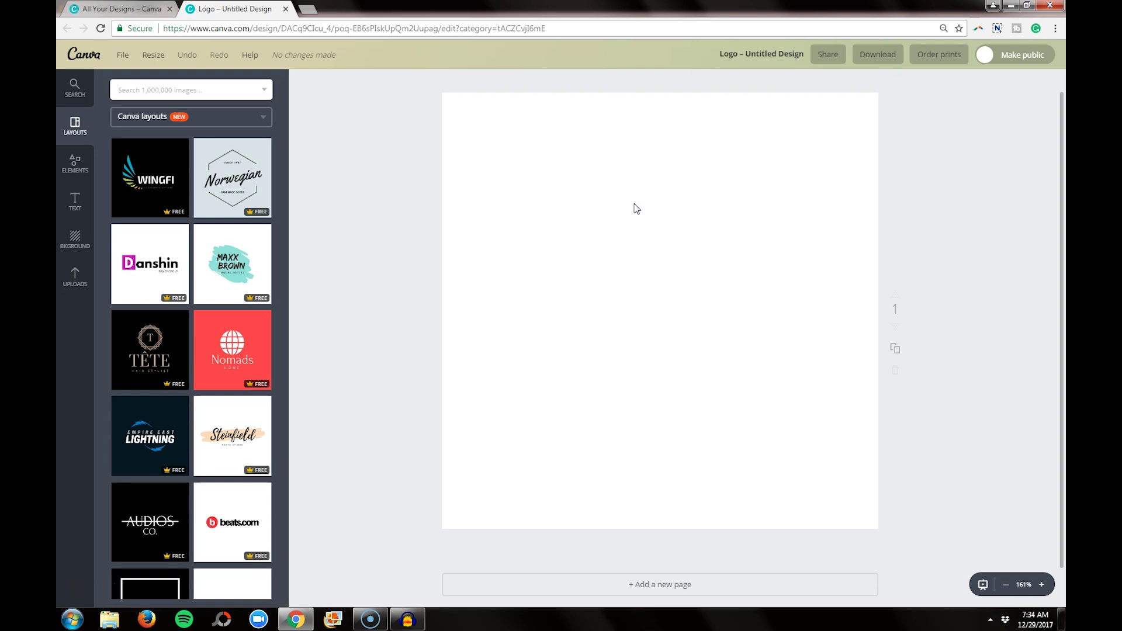
- Look through the Canva logo layouts to compare styles for a suitable starting template
scroll(275, 248, "down", 2)
scroll(274, 248, "down", 9)
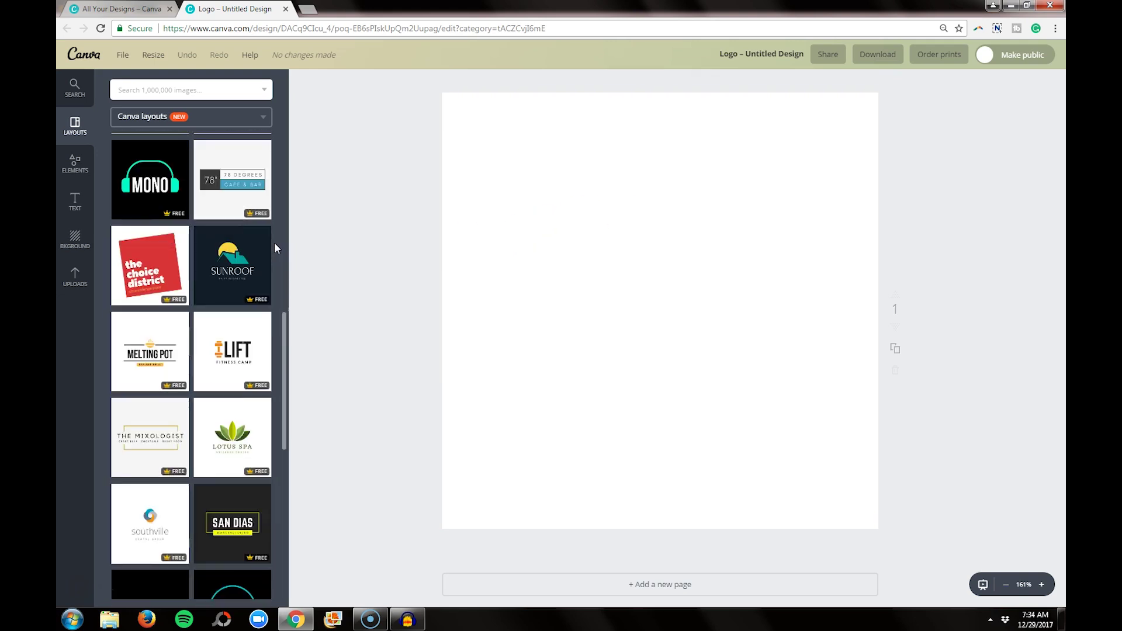
scroll(275, 248, "down", 9)
scroll(275, 248, "down", 9)
scroll(275, 248, "down", 8)
scroll(275, 248, "down", 6)
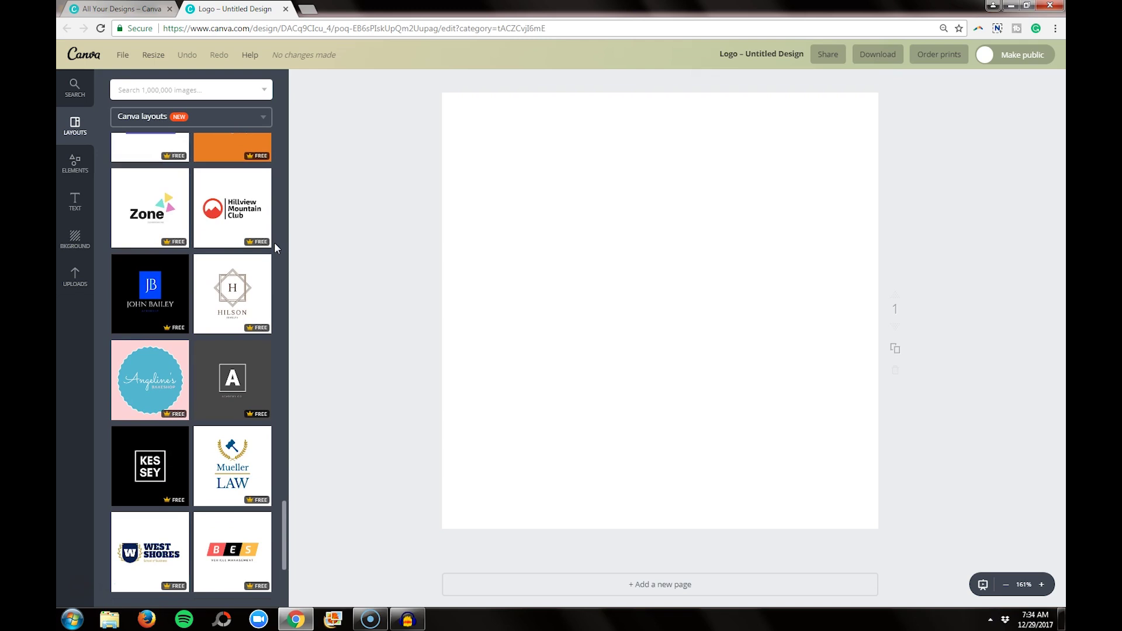
scroll(275, 248, "down", 1)
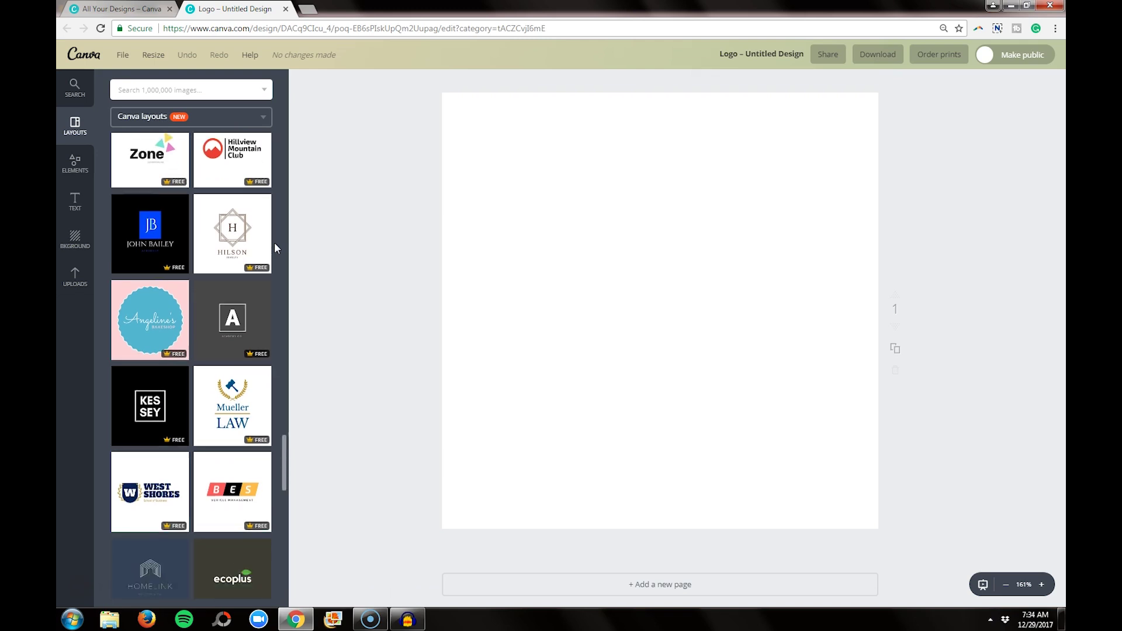
scroll(275, 242, "down", 1)
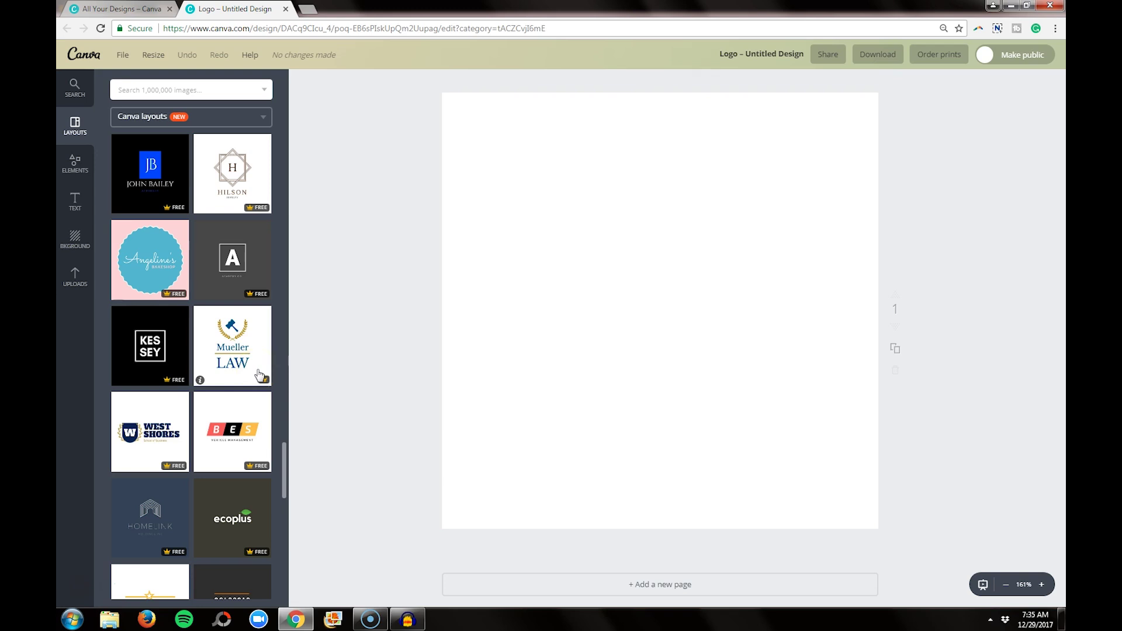
scroll(260, 375, "down", 5)
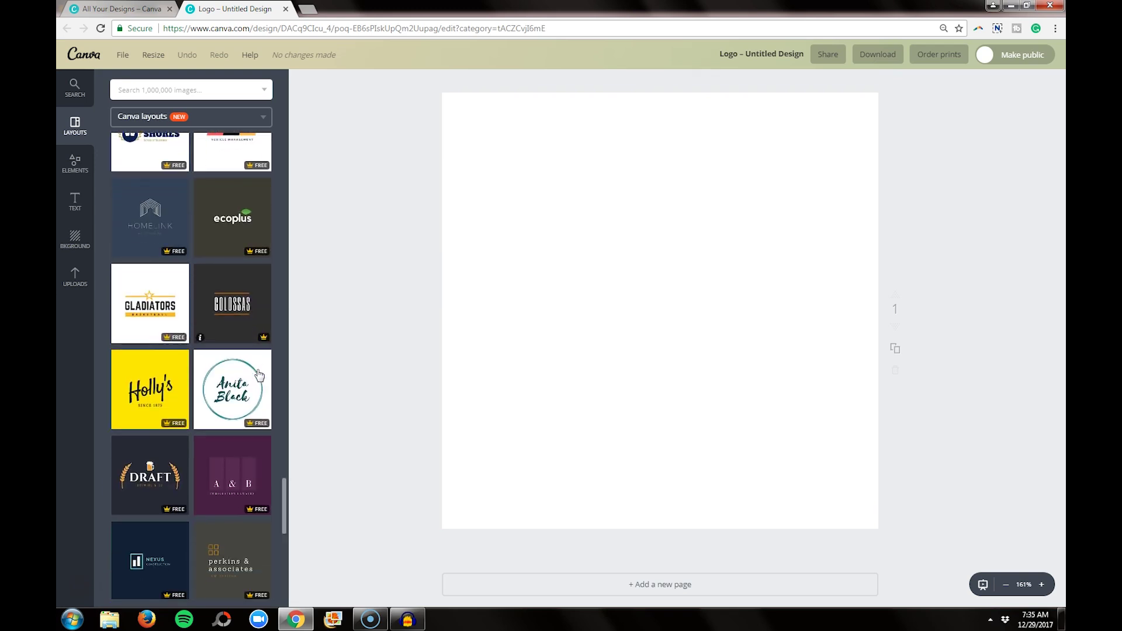
scroll(260, 375, "down", 2)
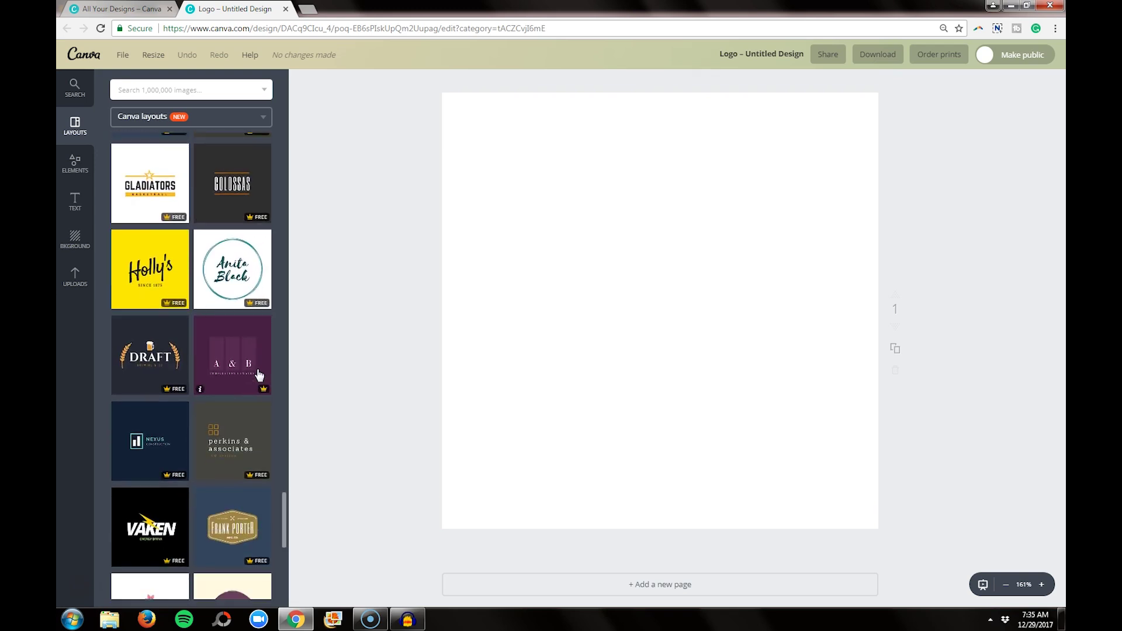
scroll(259, 374, "down", 4)
scroll(260, 375, "down", 3)
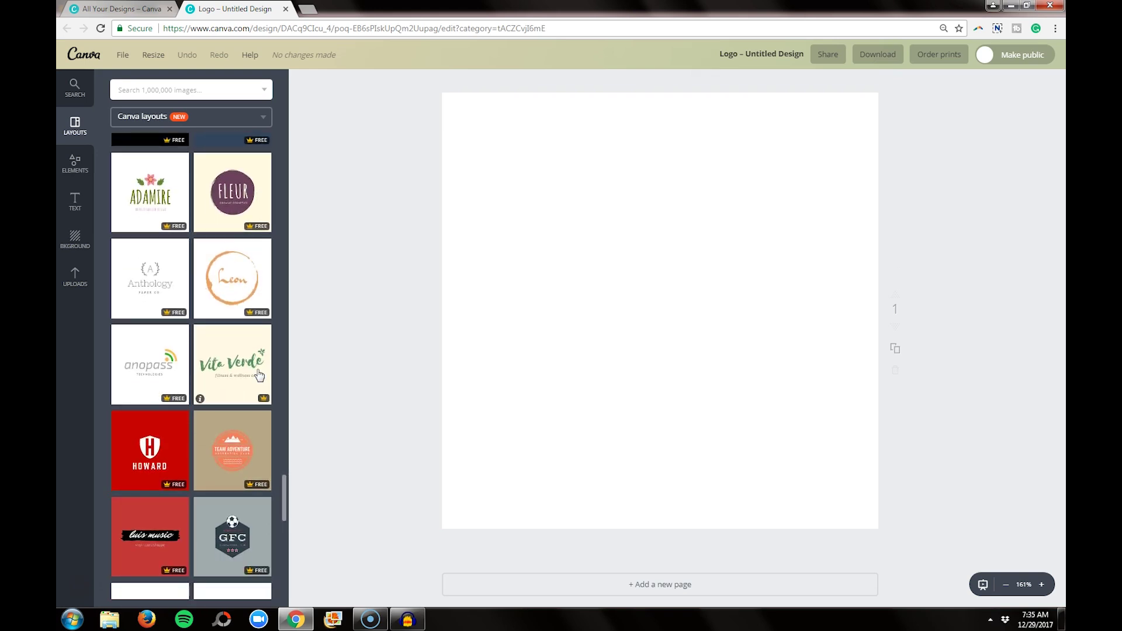
left_click(175, 375)
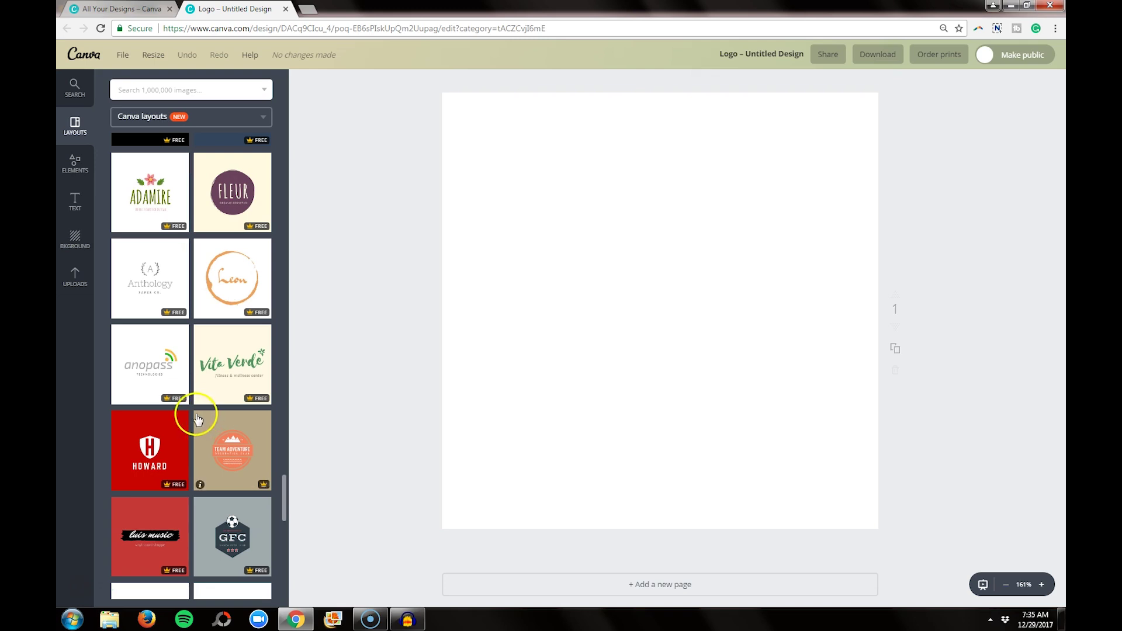
scroll(177, 378, "down", 8)
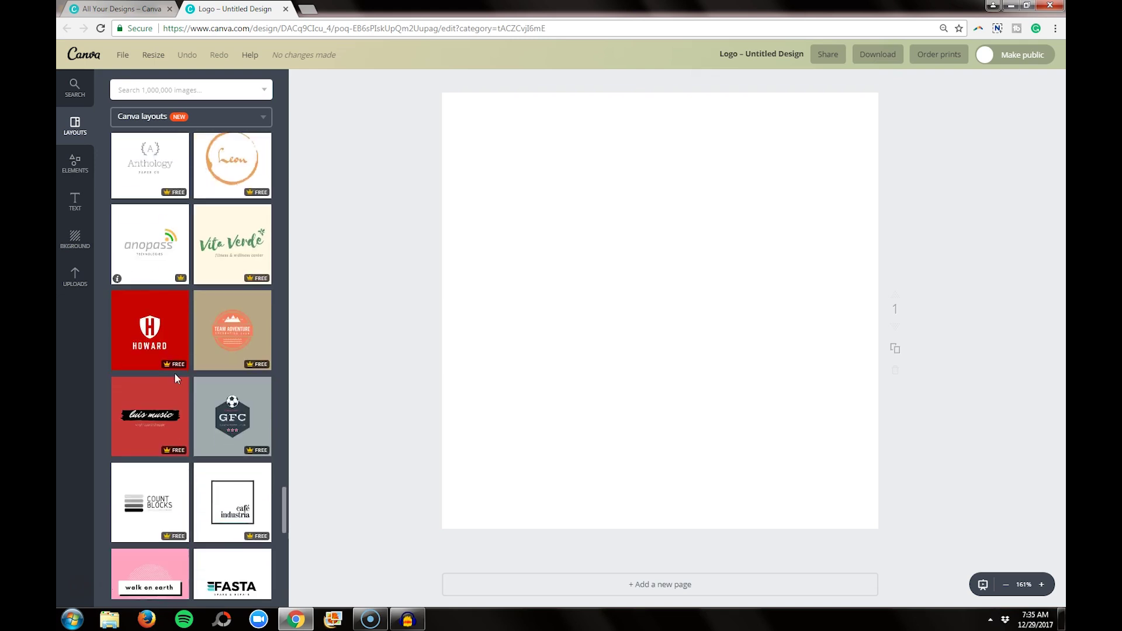
scroll(176, 379, "down", 13)
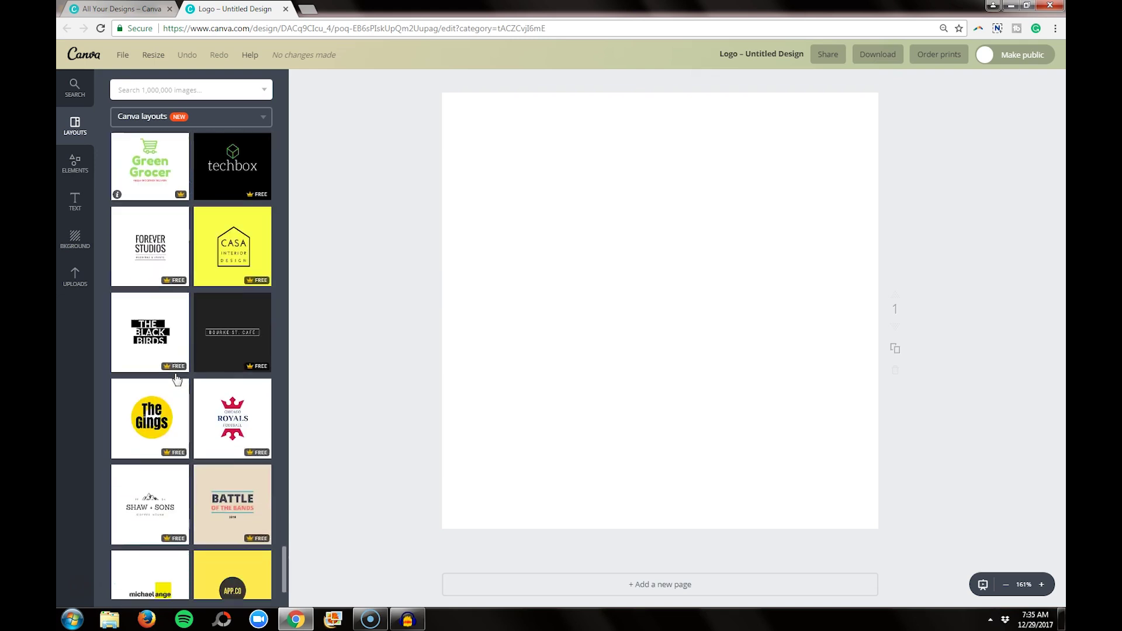
scroll(177, 379, "down", 5)
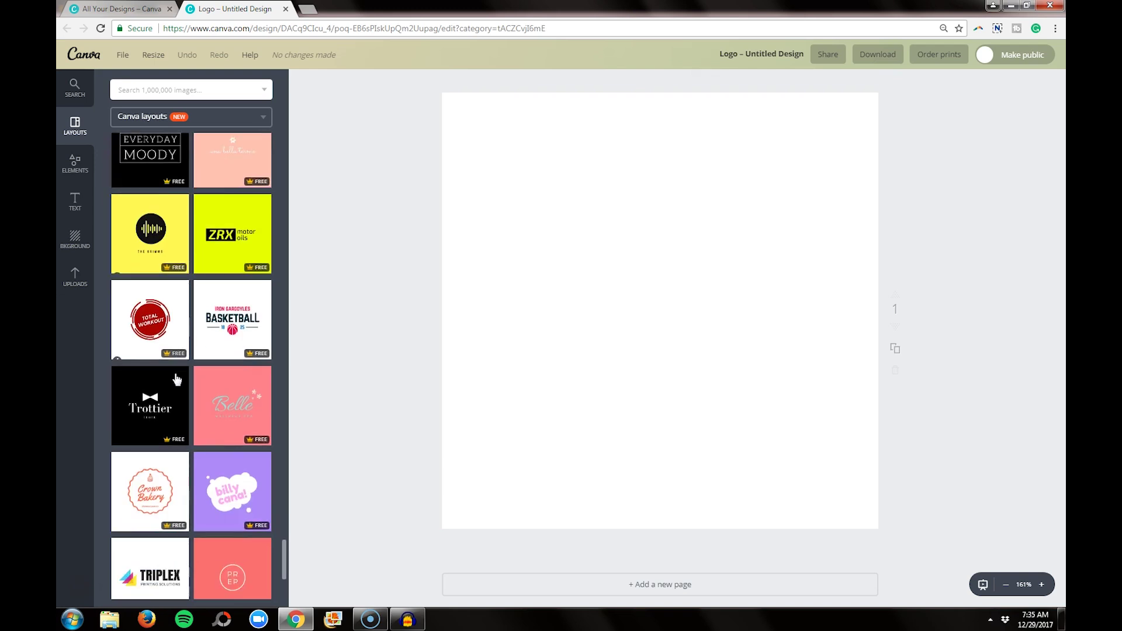
scroll(177, 379, "down", 3)
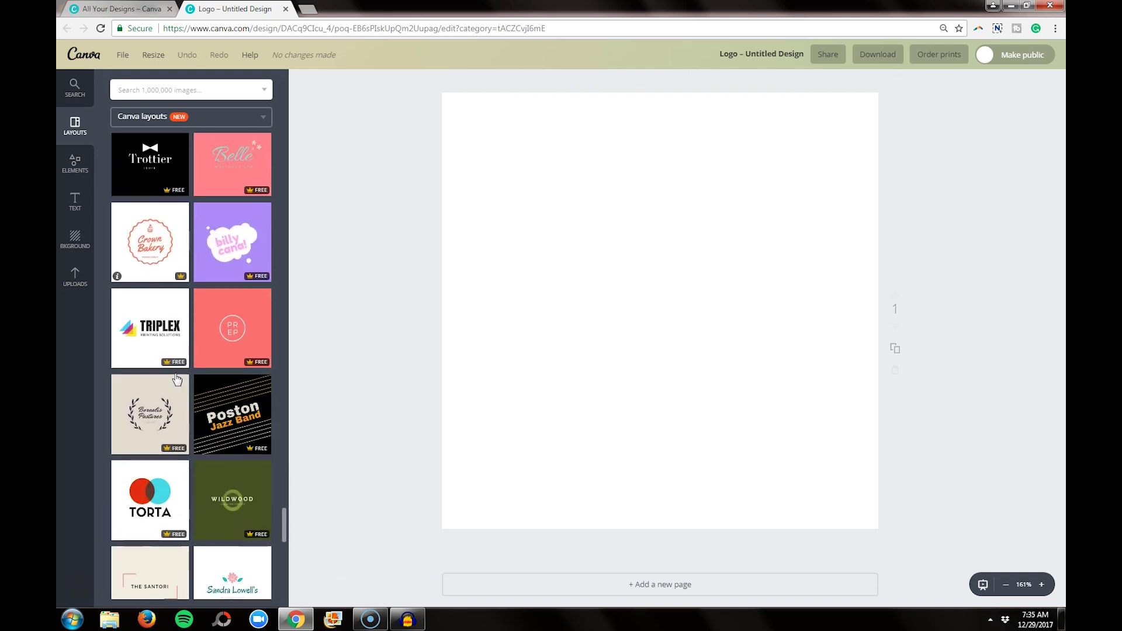
scroll(177, 380, "down", 3)
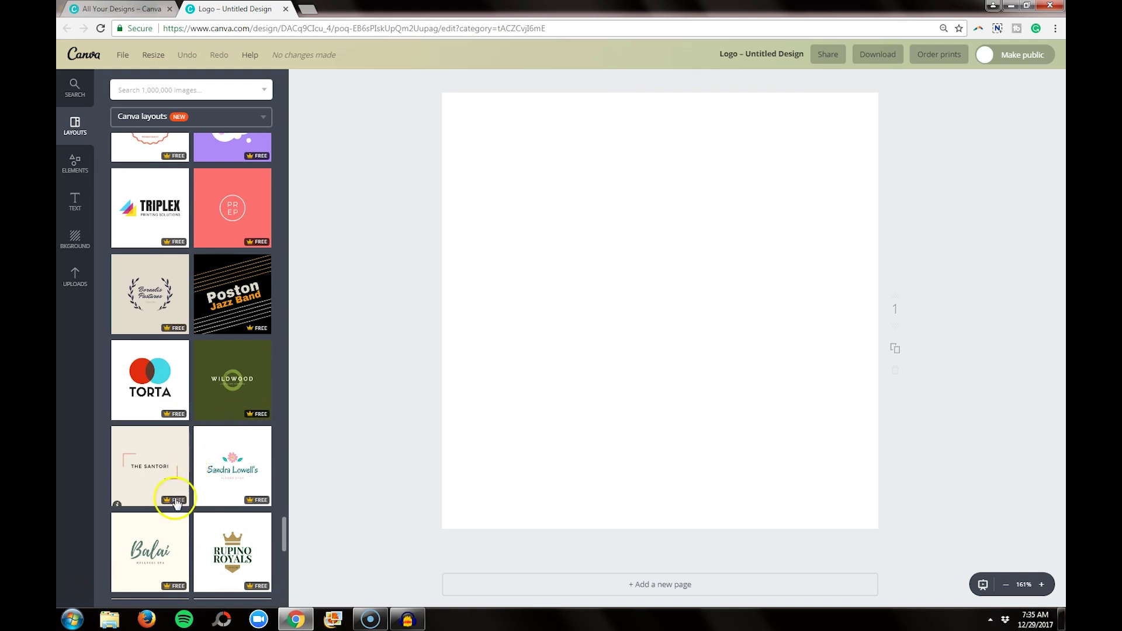
scroll(245, 480, "down", 3)
scroll(230, 454, "down", 3)
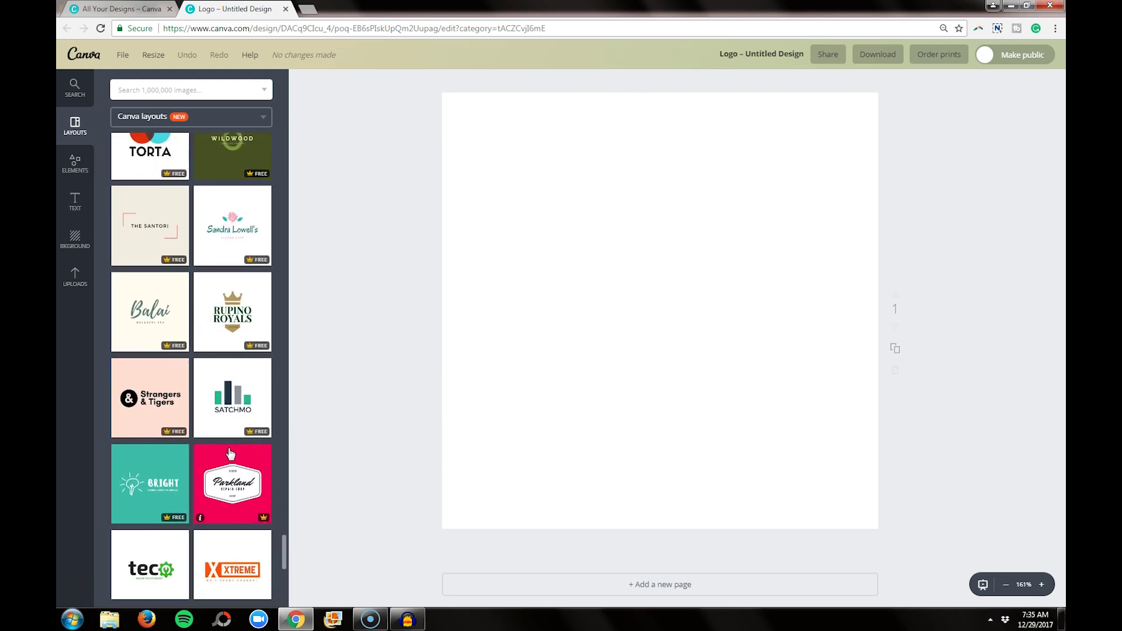
scroll(231, 454, "down", 3)
scroll(232, 449, "up", 15)
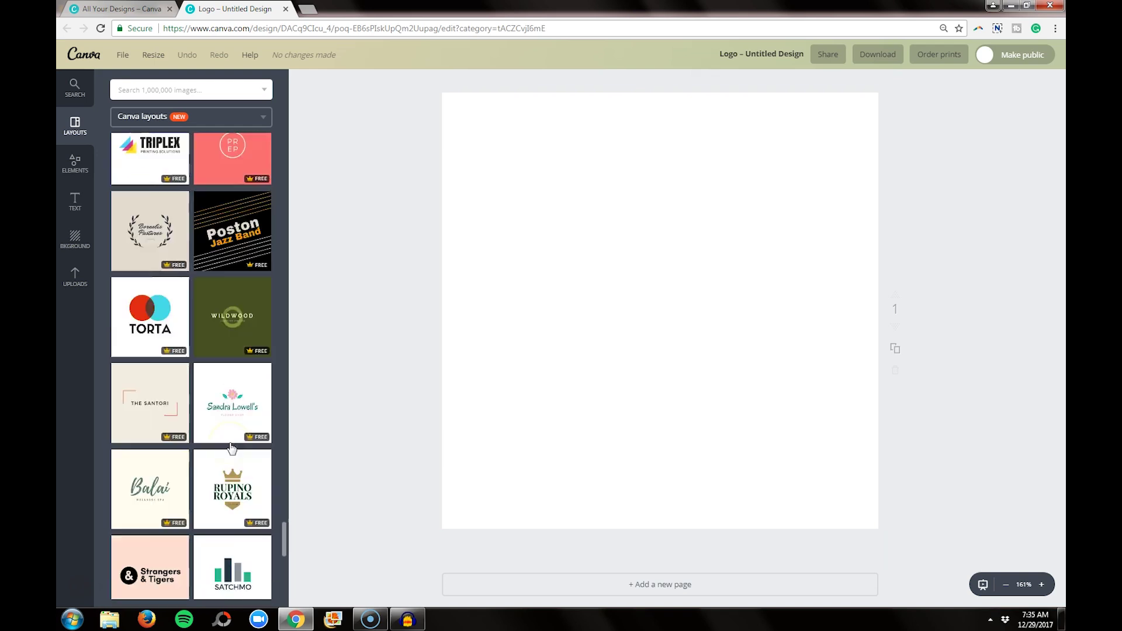
scroll(232, 448, "up", 10)
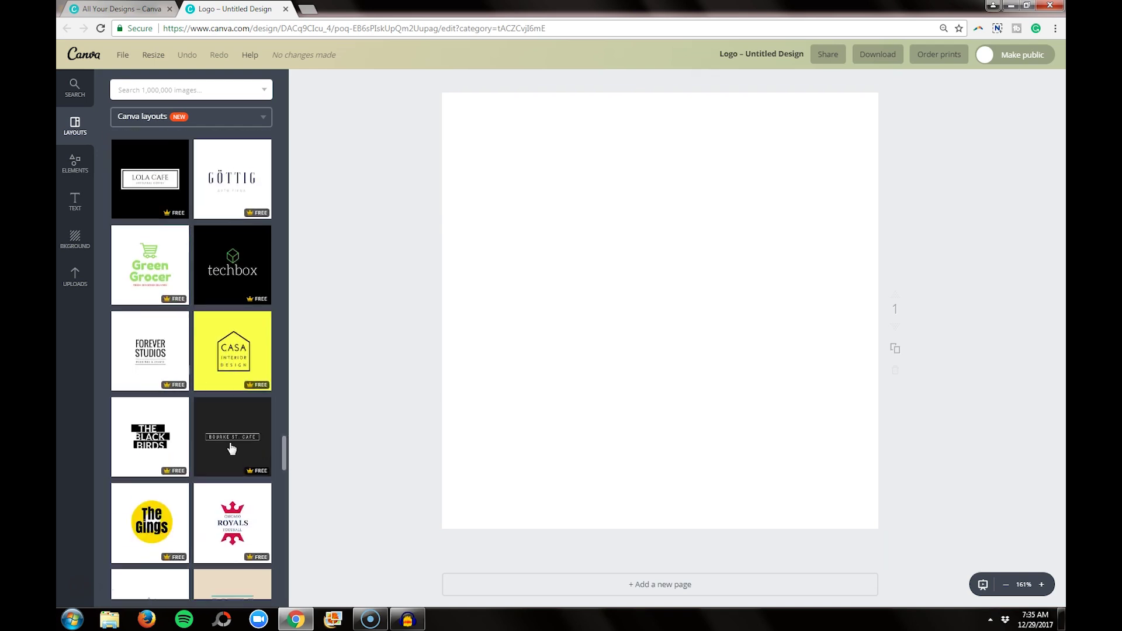
scroll(224, 448, "up", 3)
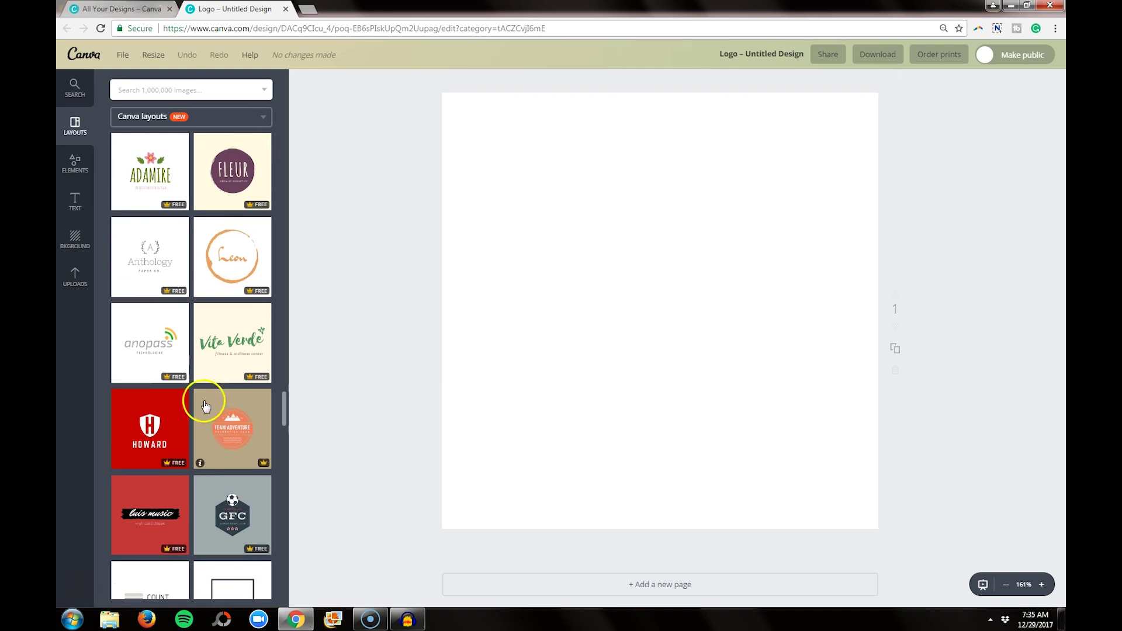
- Apply the anopass Technologies layout to the blank page and duplicate the page twice
left_click(141, 349)
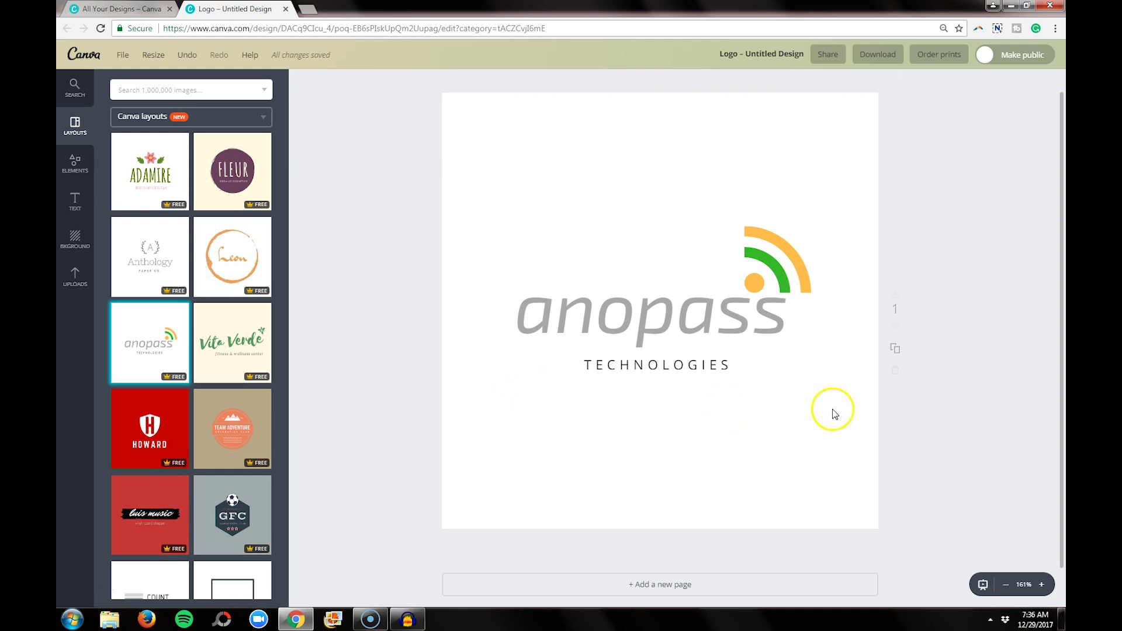
left_click(895, 349)
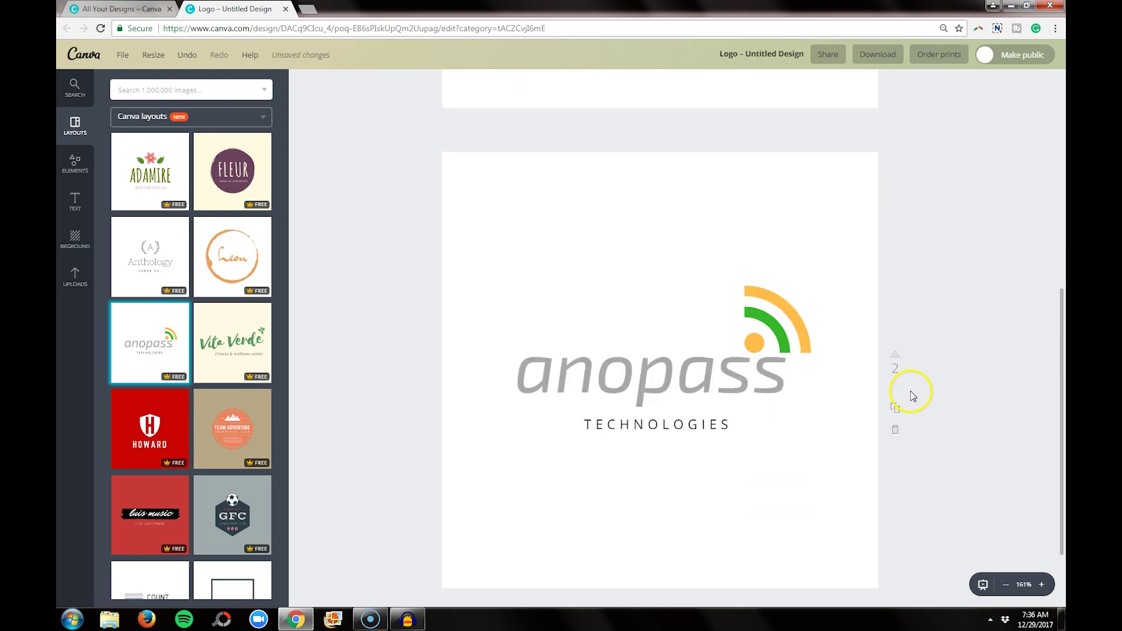
left_click(907, 413)
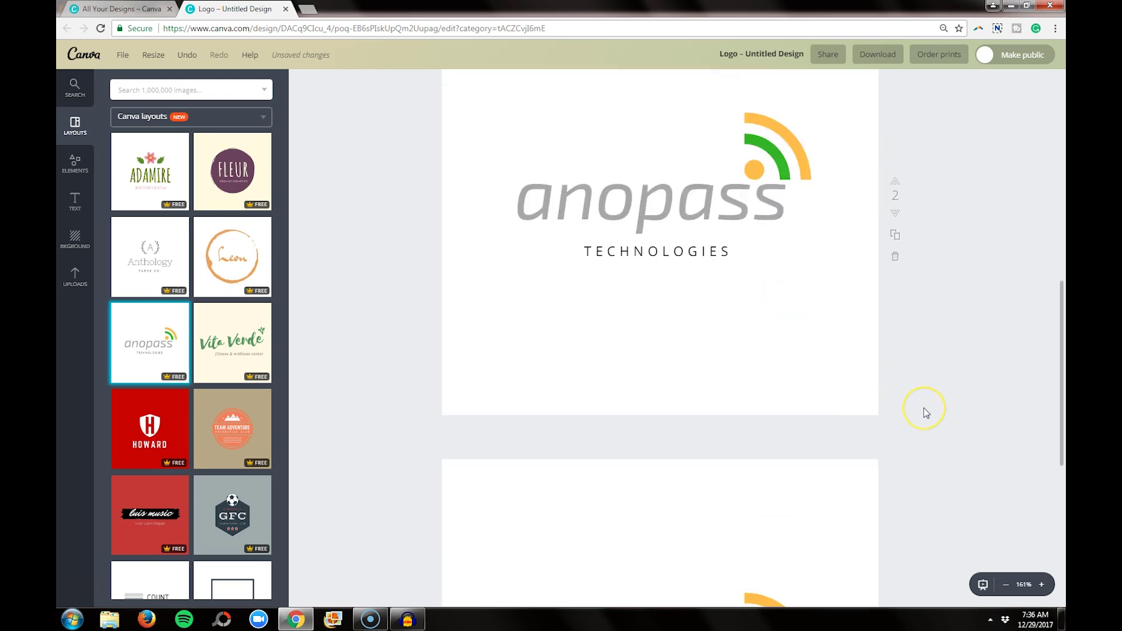
scroll(924, 410, "up", 15)
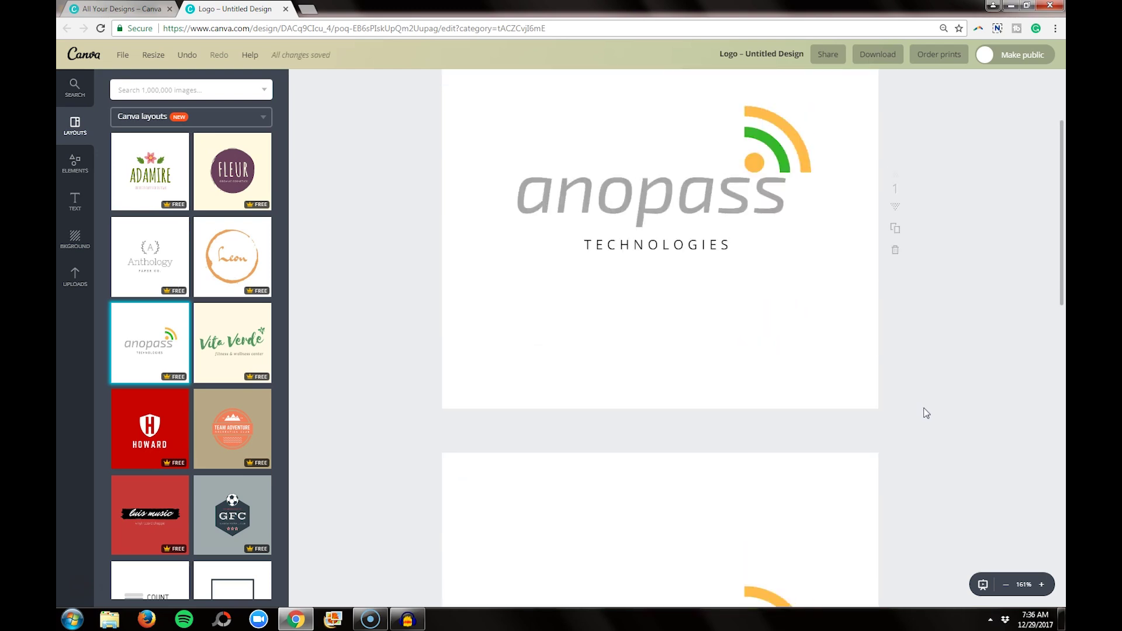
- On the first page, replace the logo name with "about 90" and the tagline with "MARKETING"
left_click(638, 440)
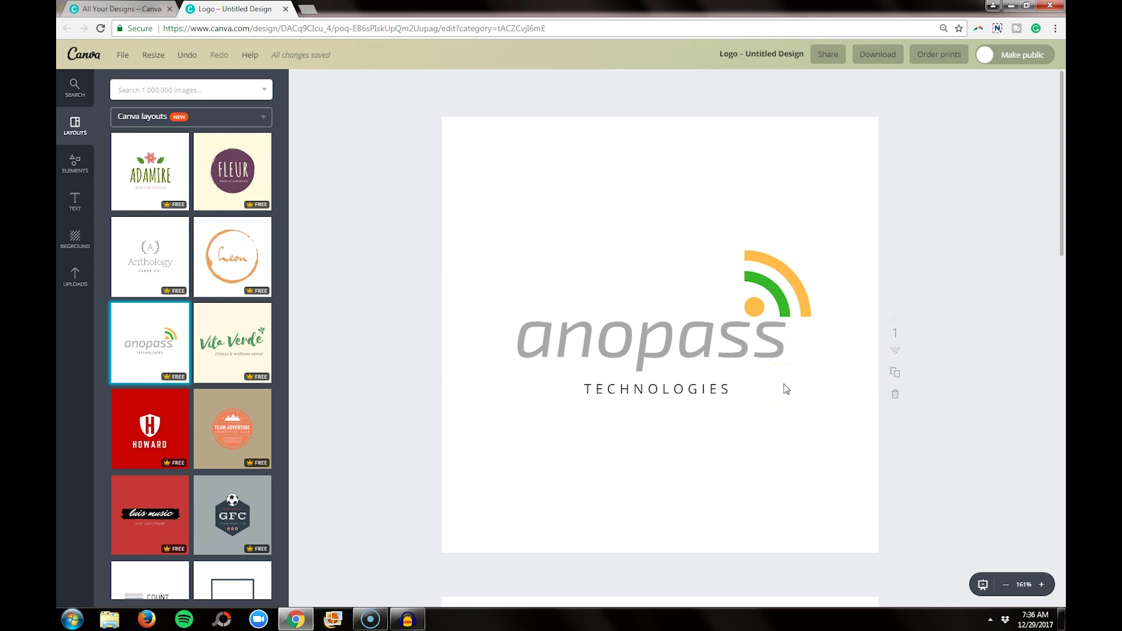
left_click(757, 356)
left_click(758, 356)
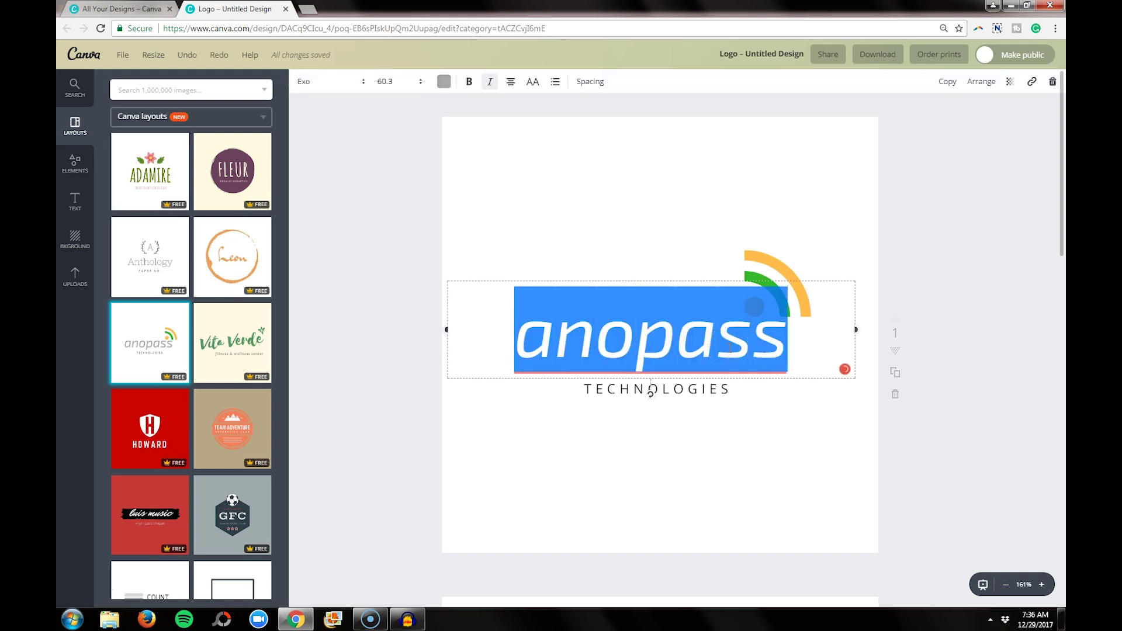
type("about 90")
left_click(727, 371)
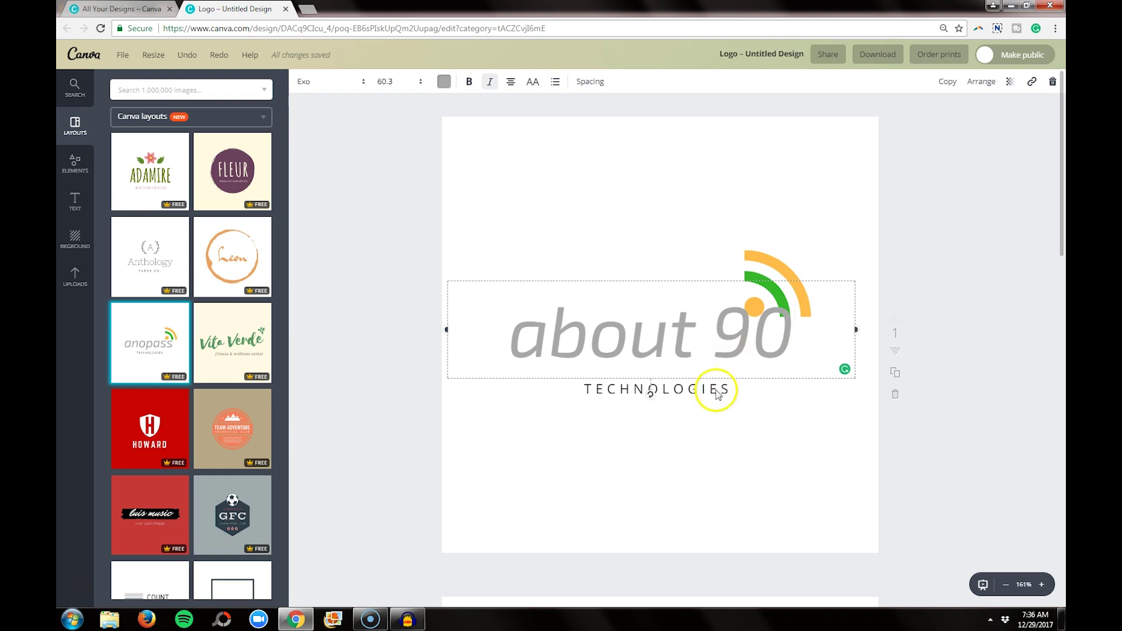
left_click(712, 390)
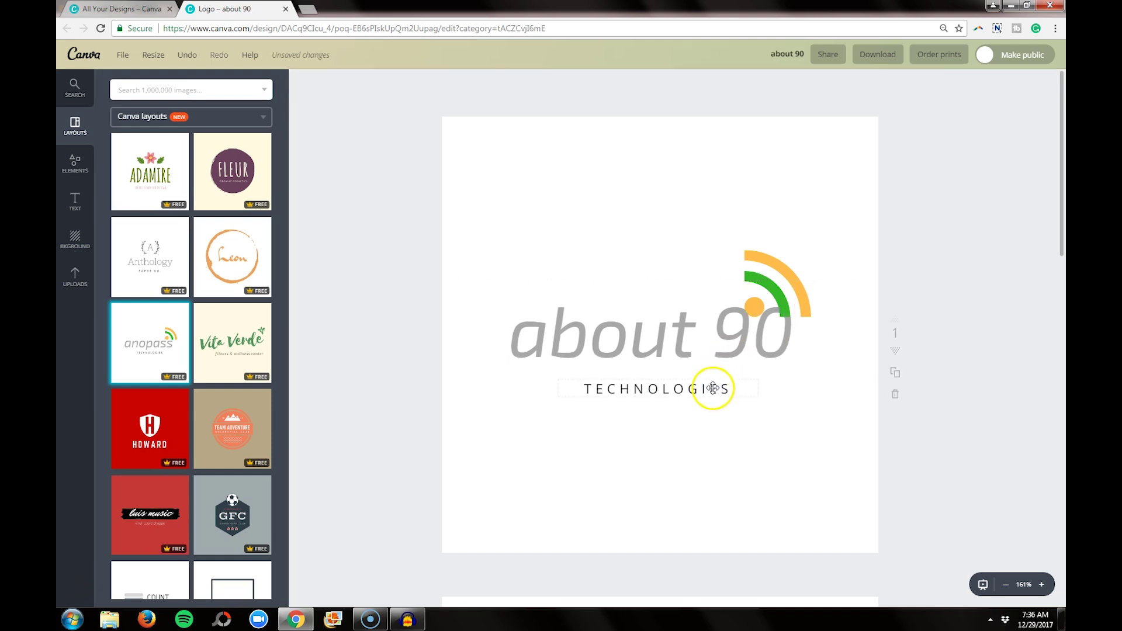
type("MARKETING")
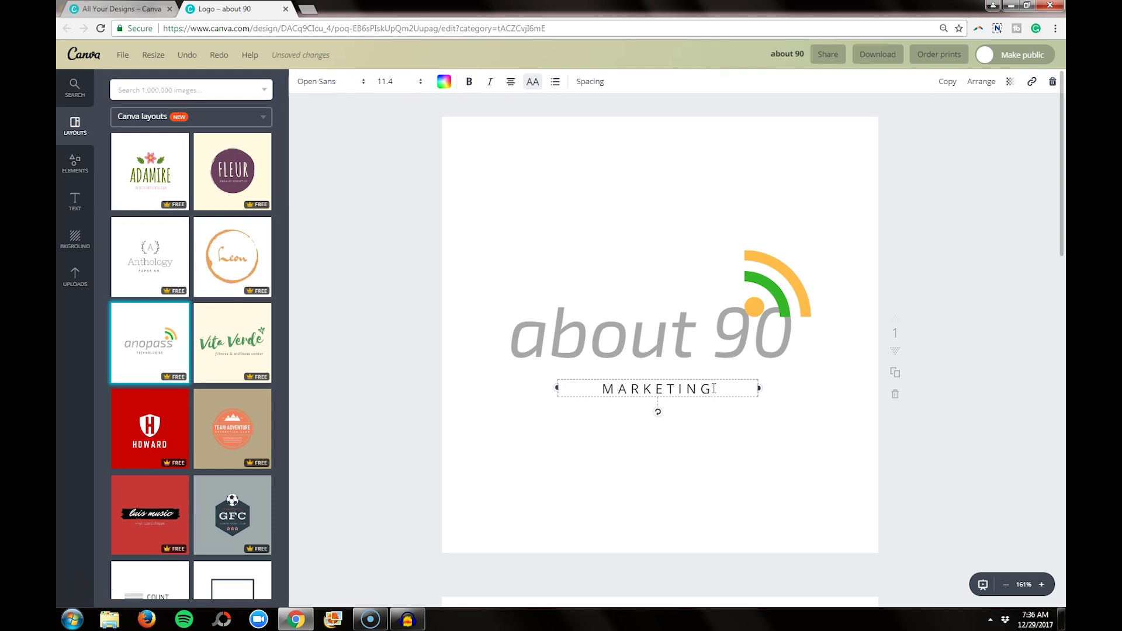
- Move the MARKETING tagline and the about 90 name slightly lower so the name sits clear of the icon
left_click(984, 315)
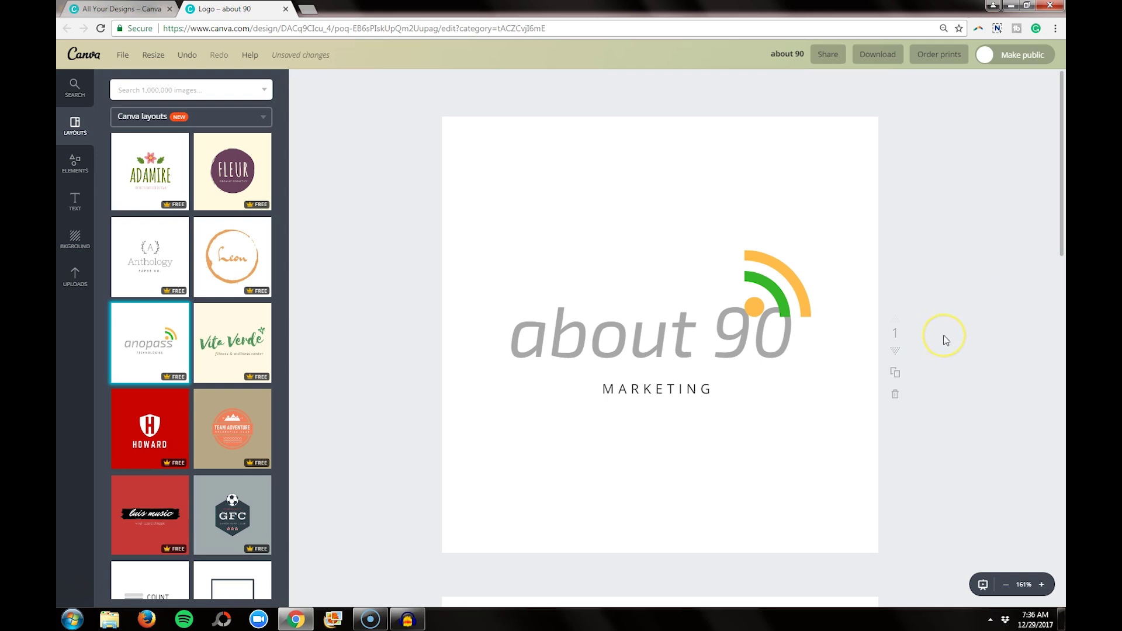
left_click_drag(680, 390, 679, 414)
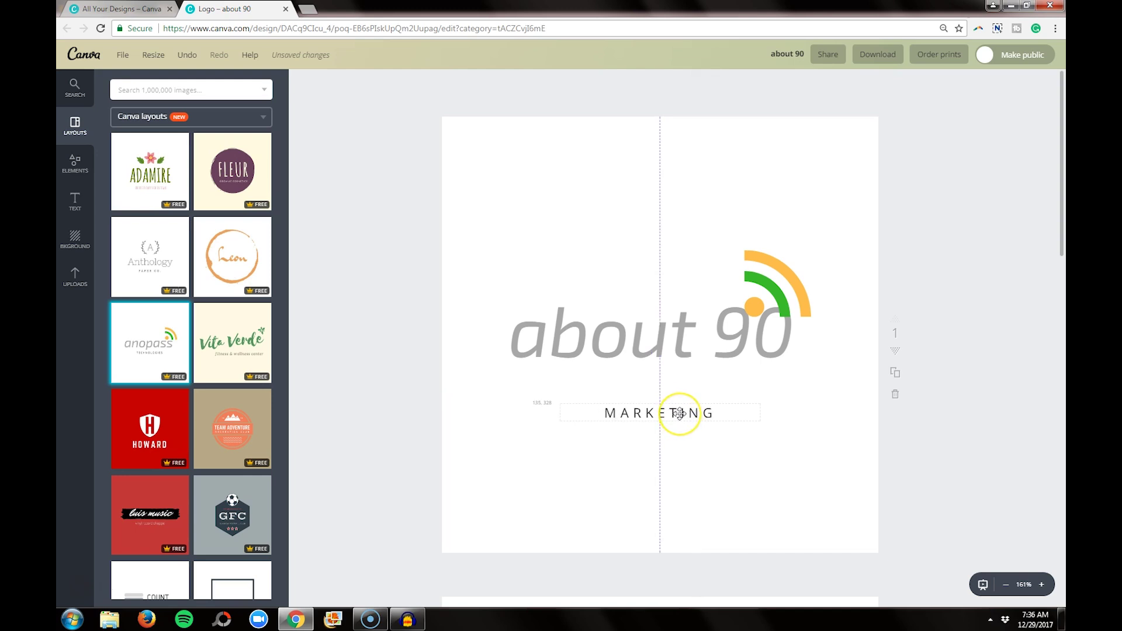
left_click_drag(678, 414, 682, 413)
mouse_move(682, 349)
left_mouse_down()
mouse_move(682, 360)
mouse_move(682, 334)
mouse_move(681, 366)
mouse_move(652, 368)
mouse_move(701, 368)
mouse_move(687, 370)
left_mouse_up()
left_click(971, 277)
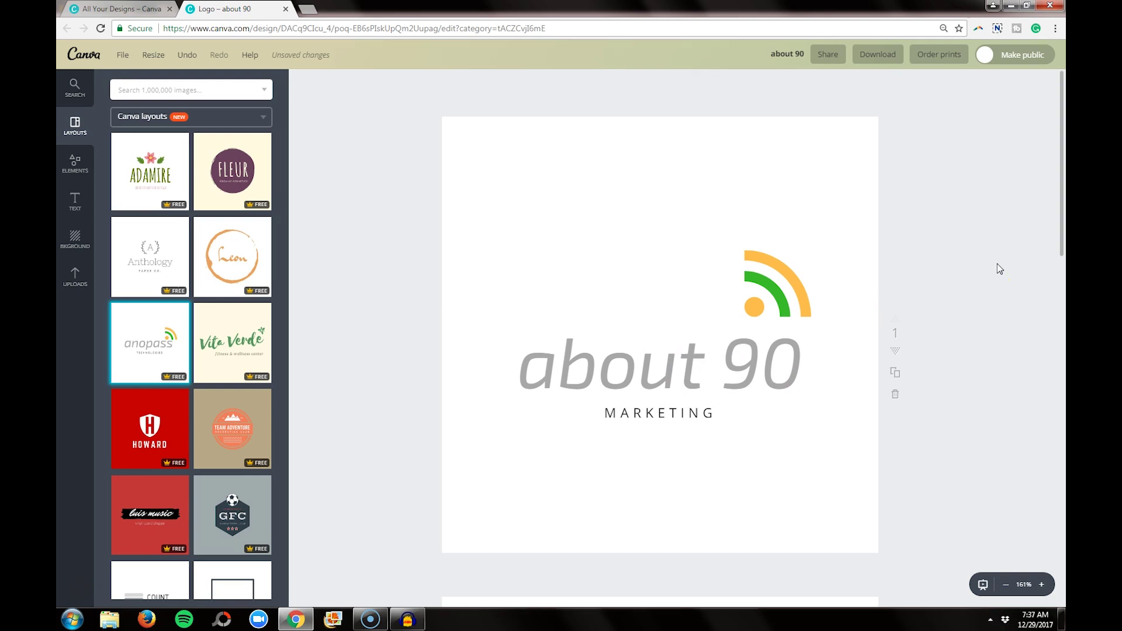
- Group the icon, name and tagline on the first page and nudge the group slightly upward
left_click(952, 258)
left_click_drag(372, 252, 924, 450)
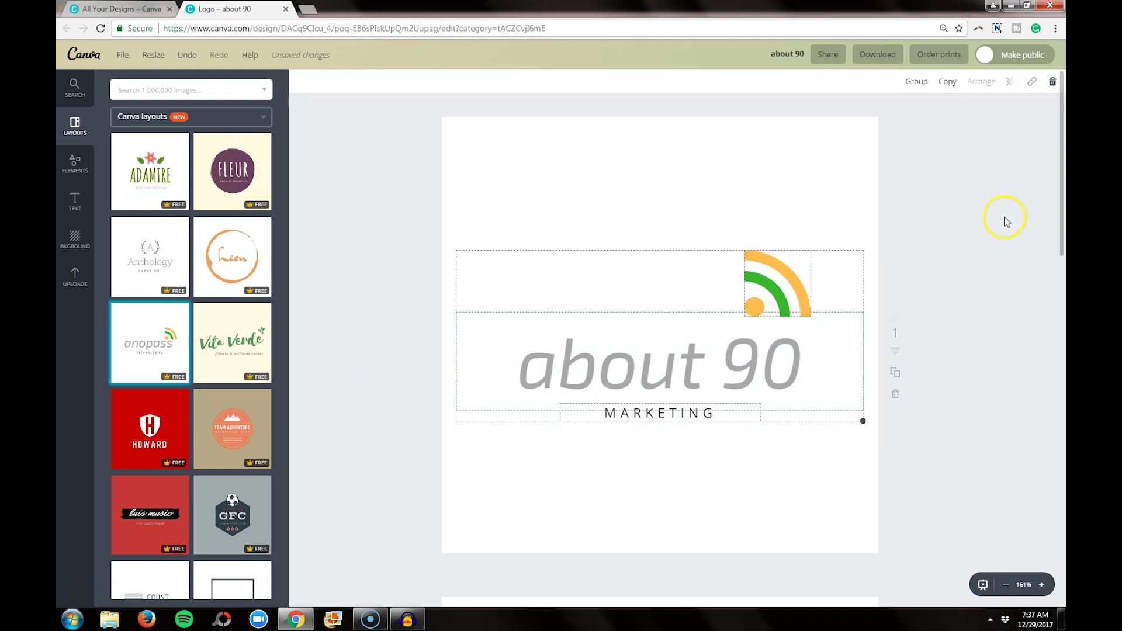
left_click(917, 87)
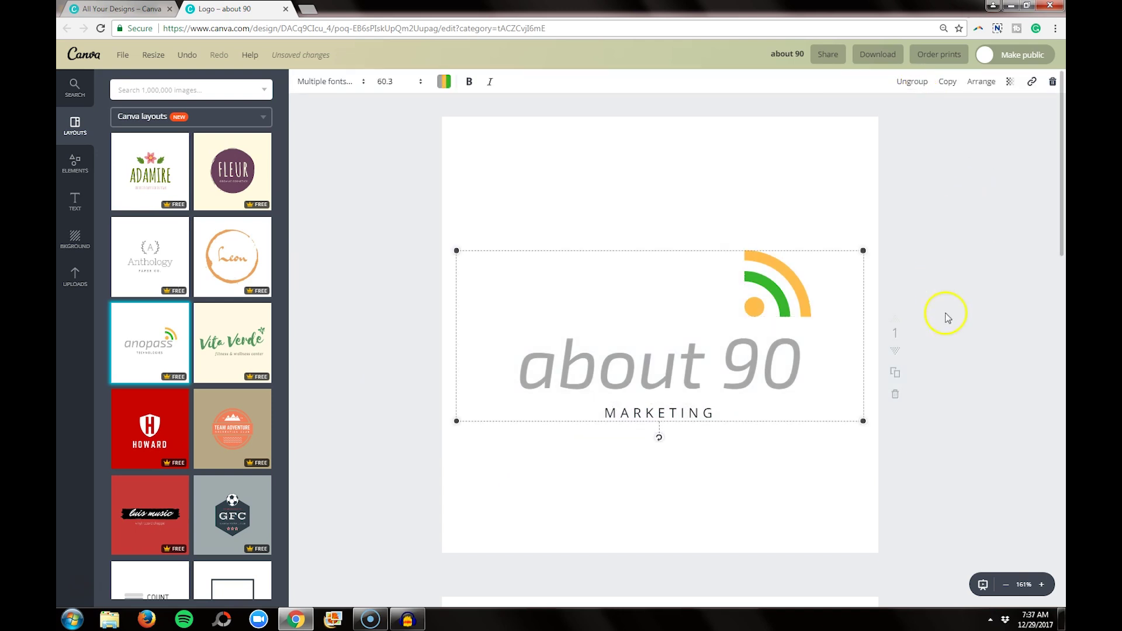
mouse_move(769, 368)
left_mouse_down()
mouse_move(771, 345)
mouse_move(775, 364)
left_mouse_up()
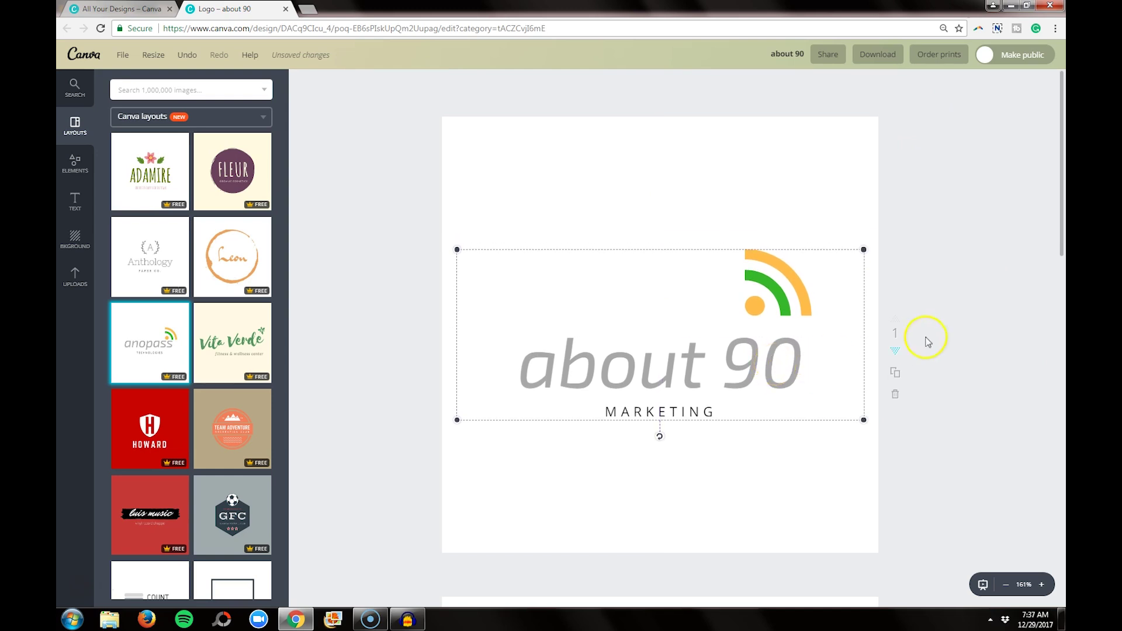
left_click(960, 313)
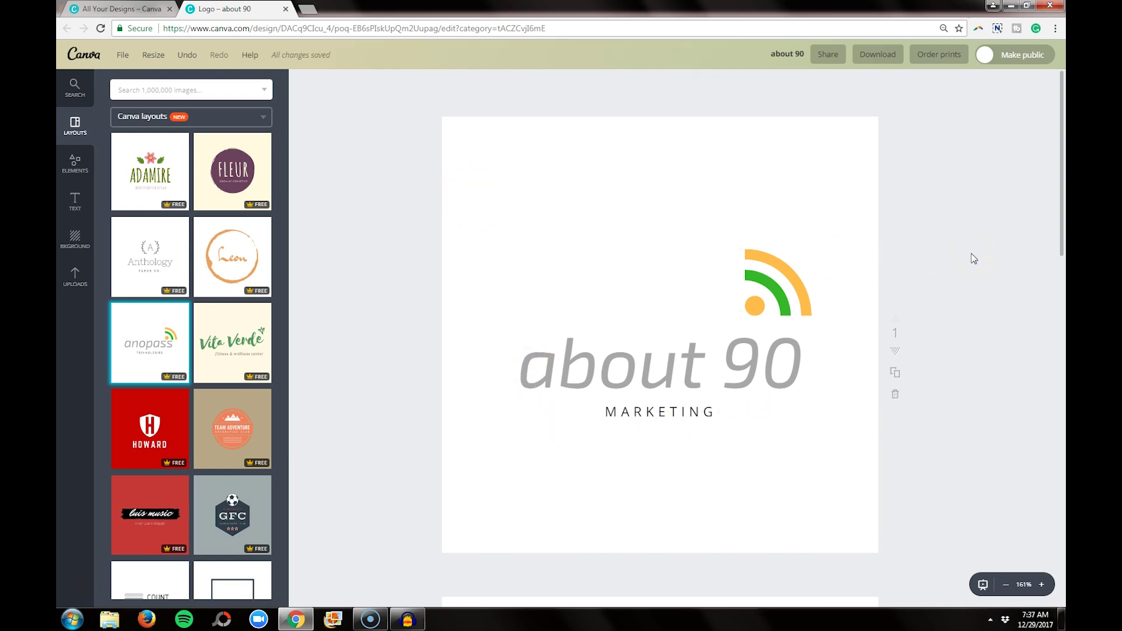
- On the second page, delete the anopass name and the TECHNOLOGIES tagline, leaving only the icon
scroll(973, 258, "down", 1)
scroll(973, 259, "up", 1)
scroll(970, 257, "down", 6)
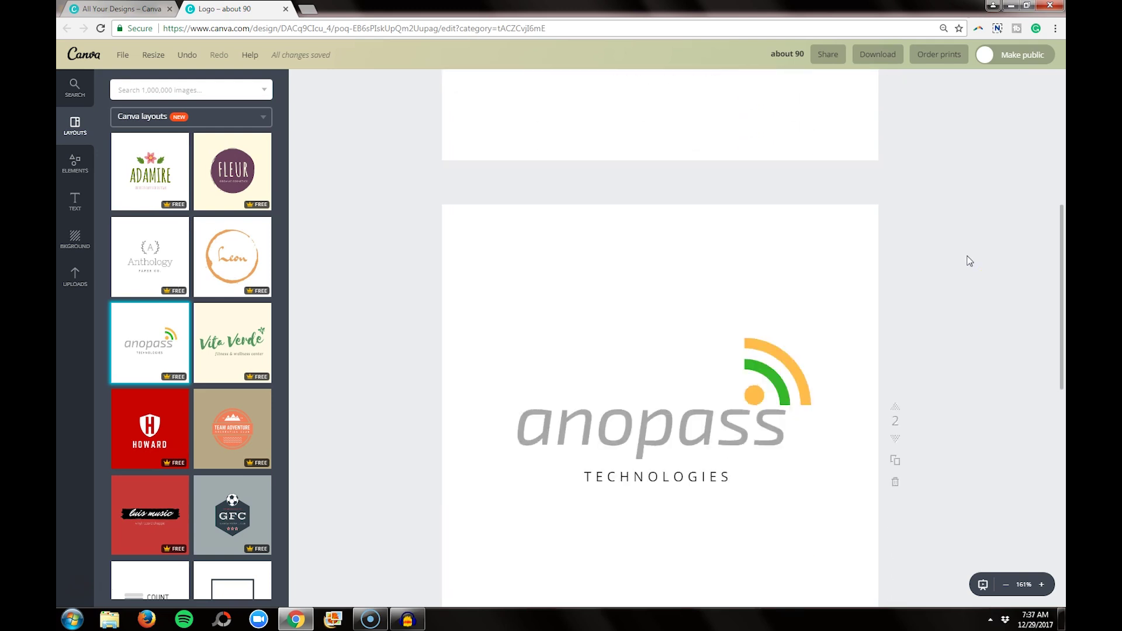
scroll(970, 261, "down", 3)
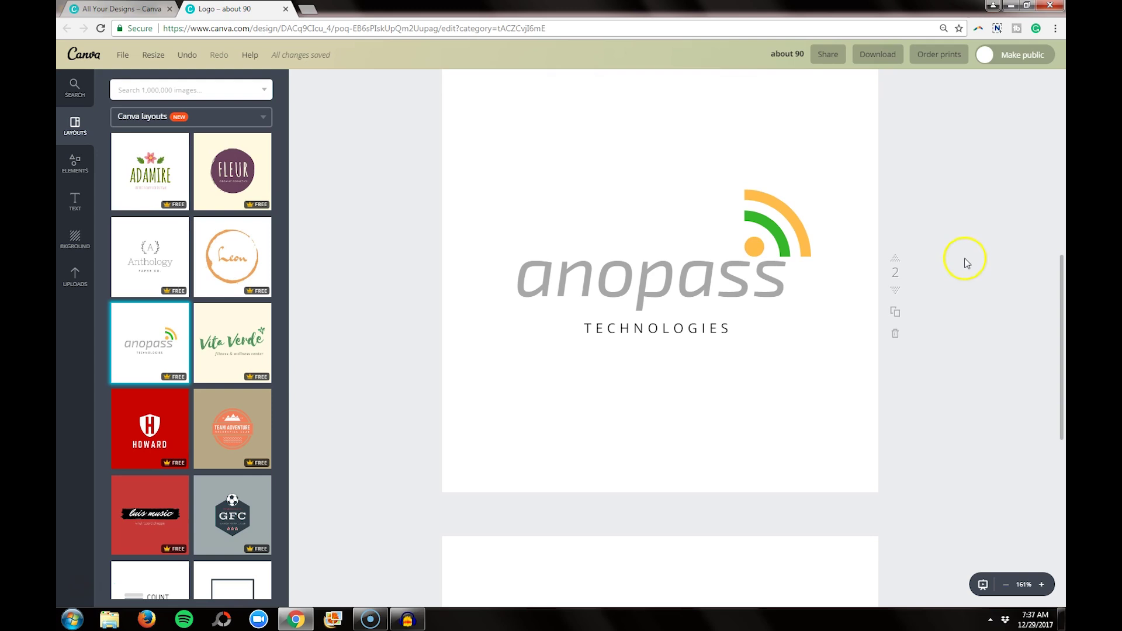
scroll(968, 264, "up", 1)
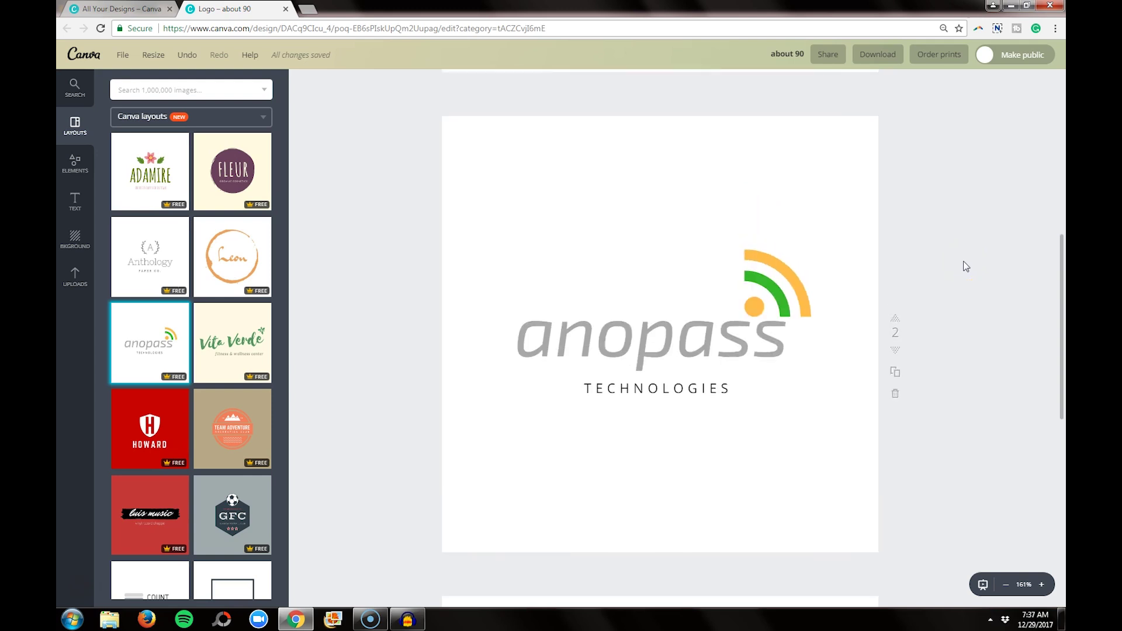
left_click(647, 358)
key("Delete")
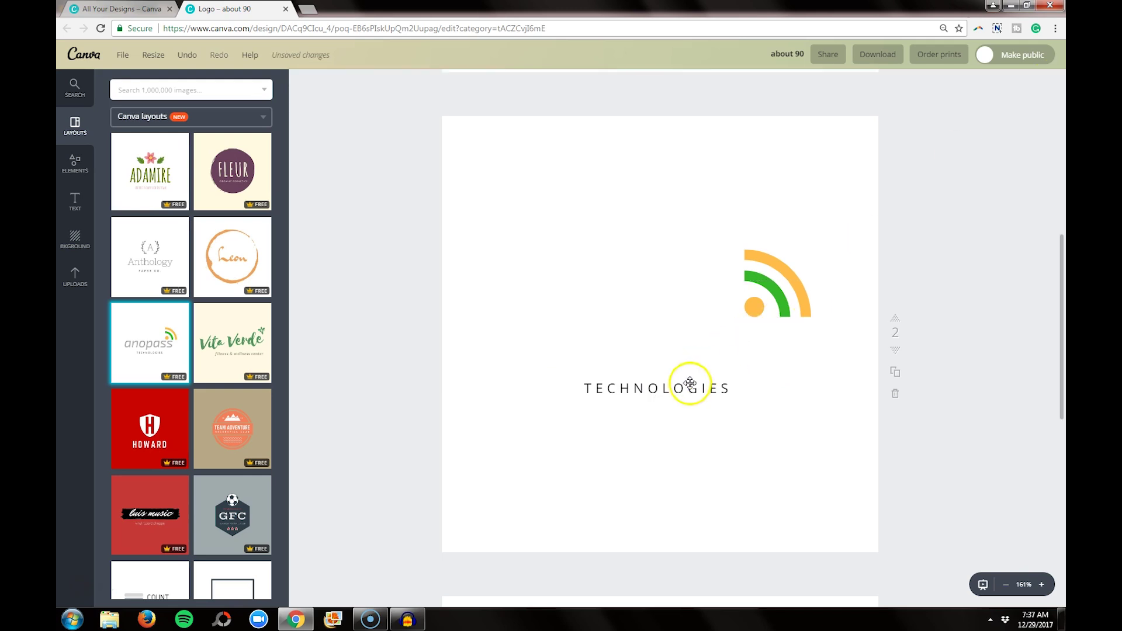
left_click(718, 381)
left_click(1053, 81)
left_click(775, 306)
left_click(934, 231)
- On the first page, recolor the icon's outer arc and dot with the beige brand color and its inner arc with the gray one
scroll(938, 287, "up", 7)
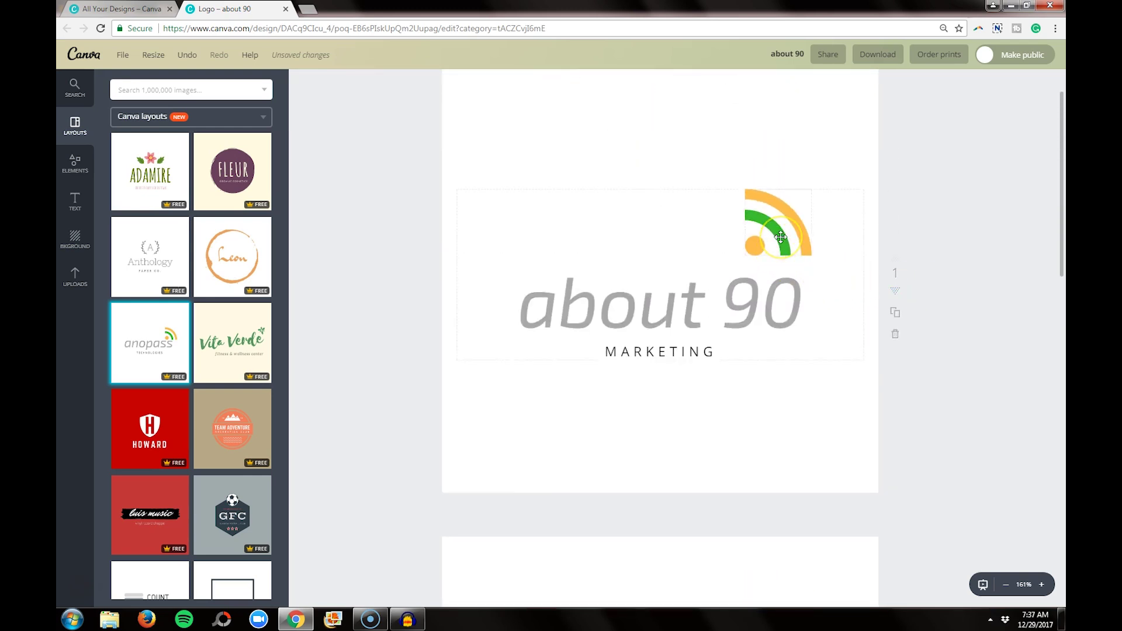
left_click(781, 237)
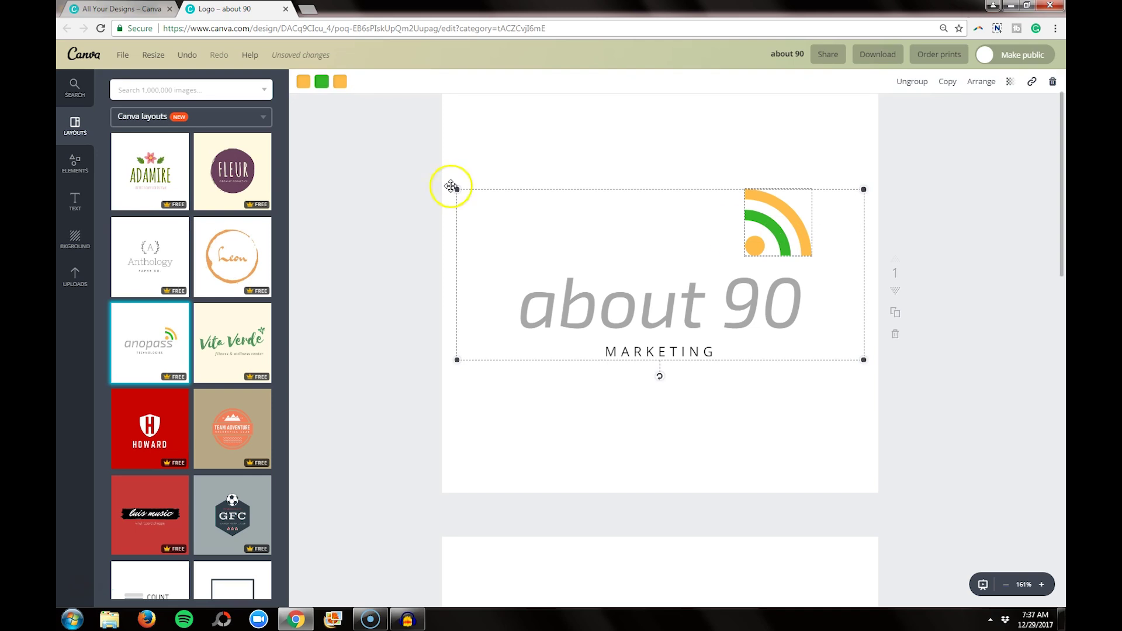
left_click(305, 82)
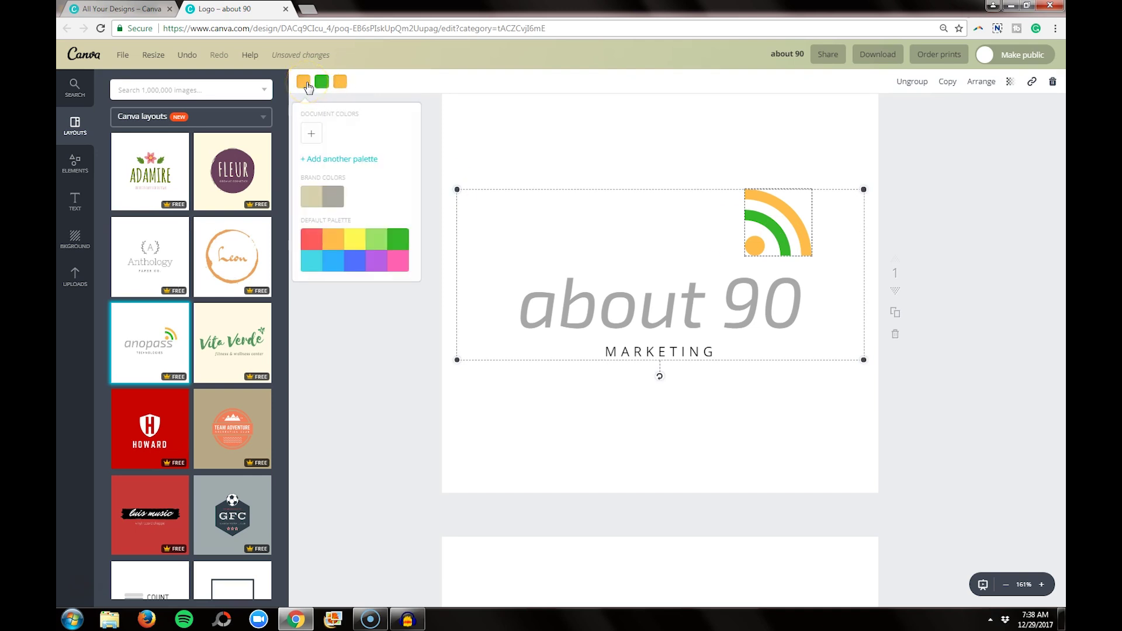
left_click(311, 196)
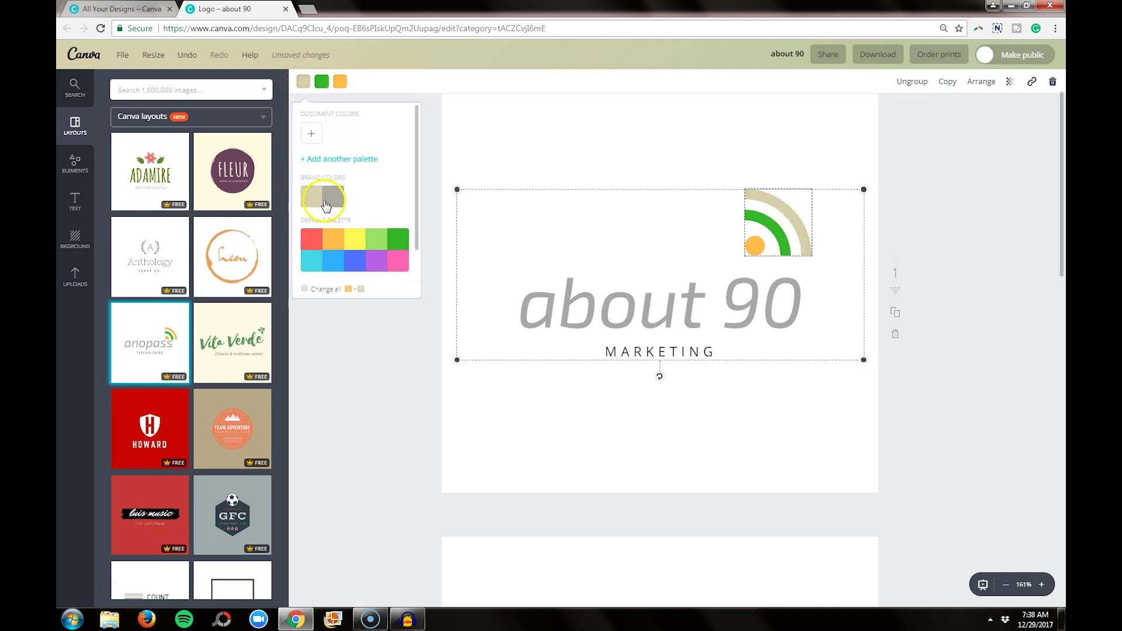
left_click(340, 82)
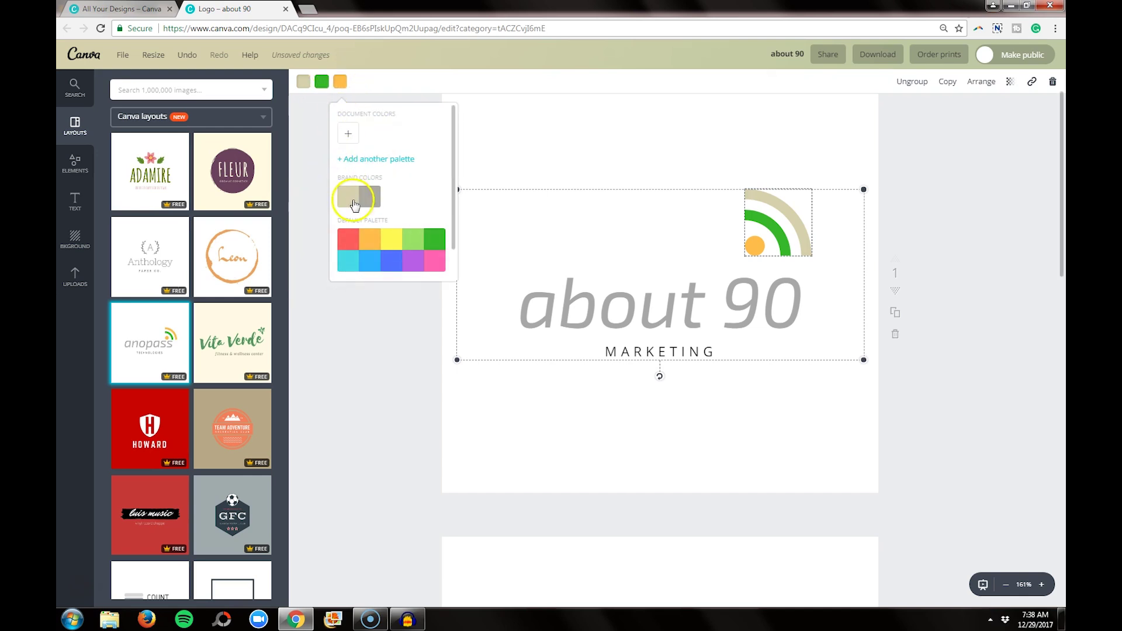
left_click(351, 199)
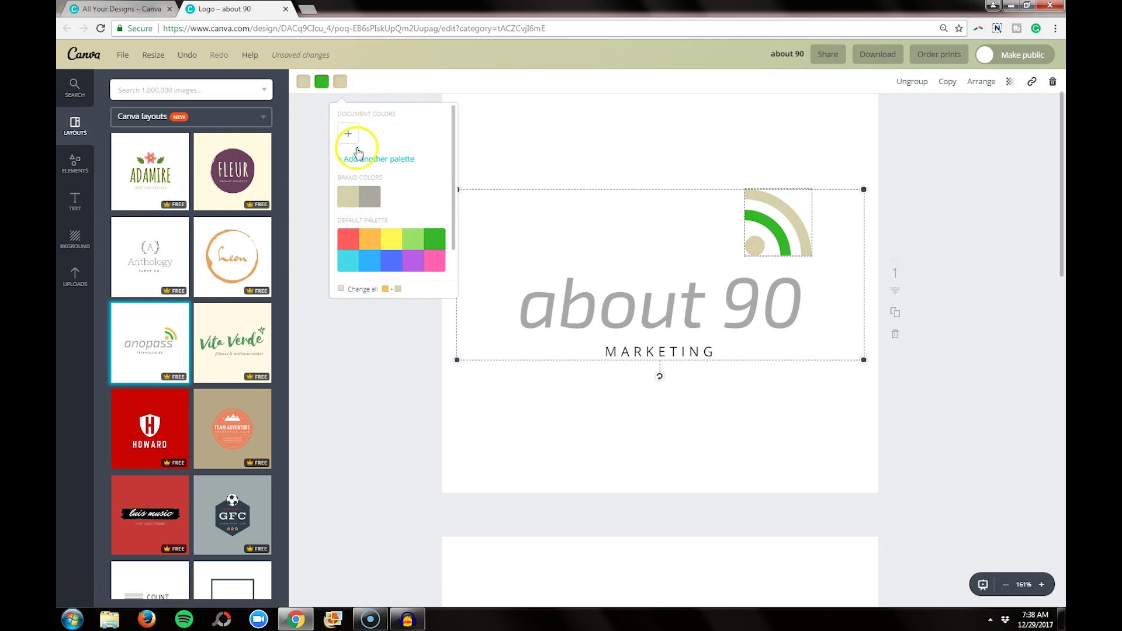
left_click(321, 84)
left_click(354, 199)
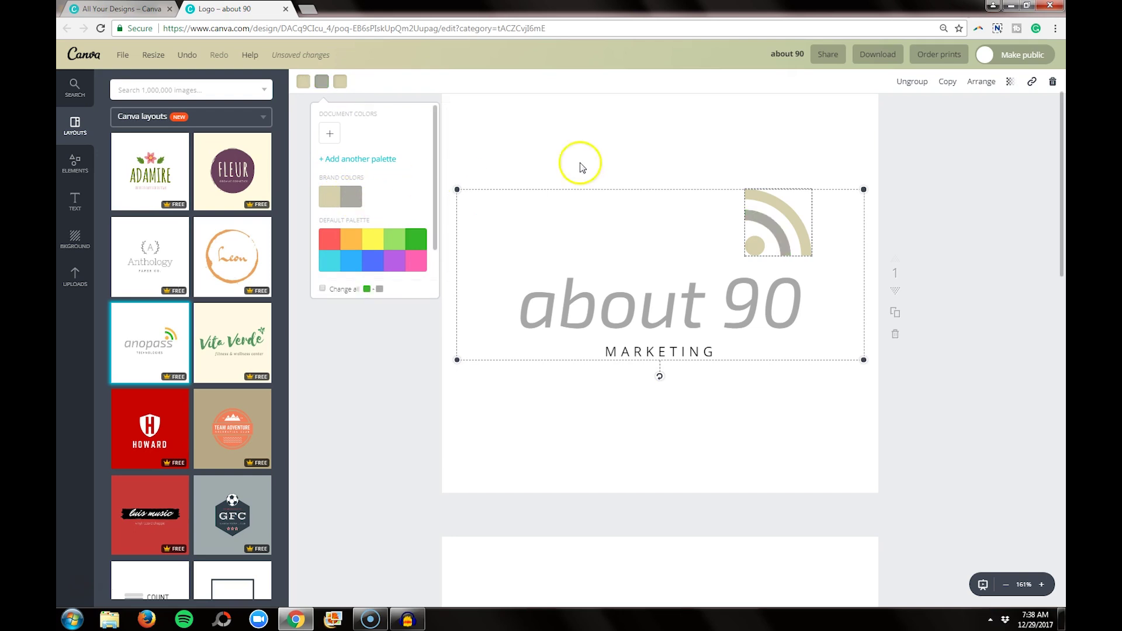
left_click(969, 202)
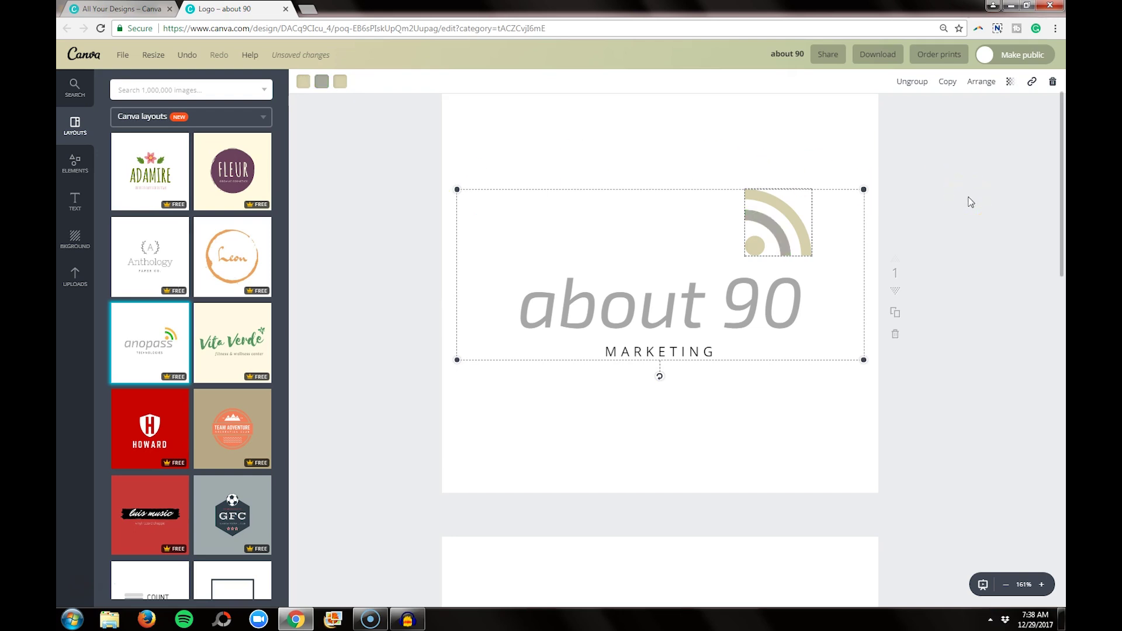
left_click(965, 201)
- Change the font of the about 90 name on the first page to the brand font Cinzel
left_click(798, 241)
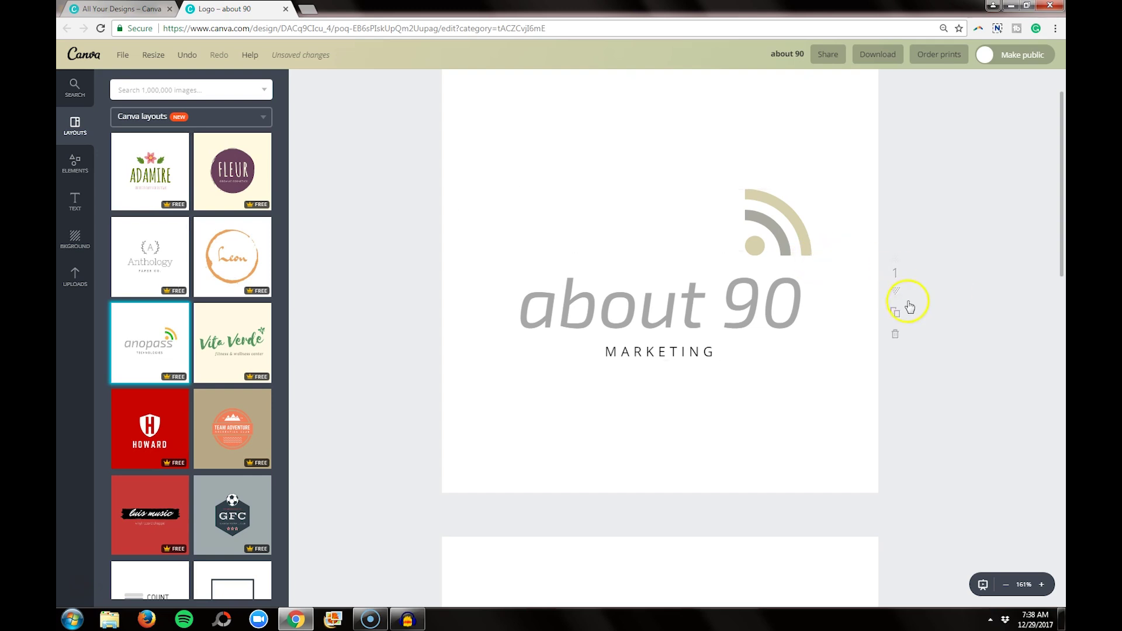
left_click(764, 314)
left_click(709, 306)
left_click(666, 308)
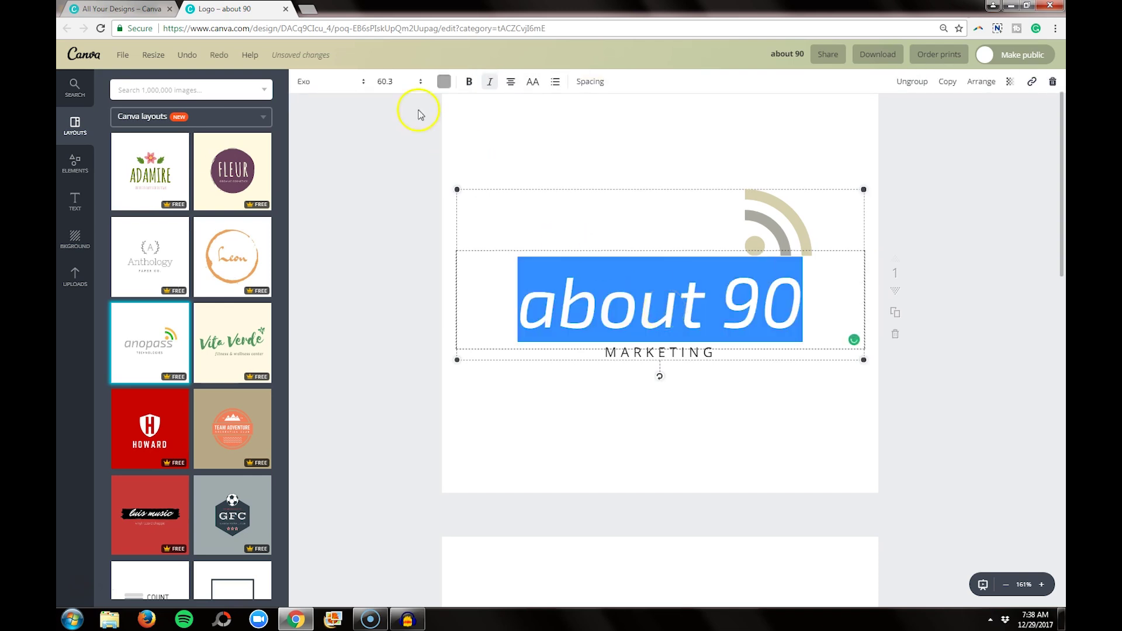
left_click(347, 85)
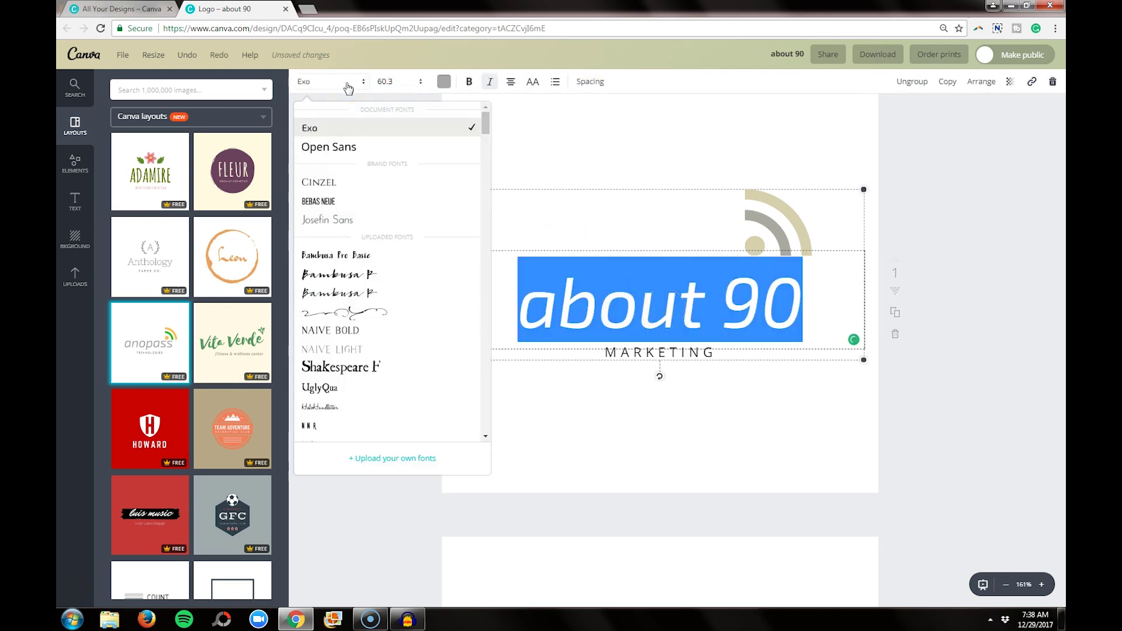
left_click(347, 186)
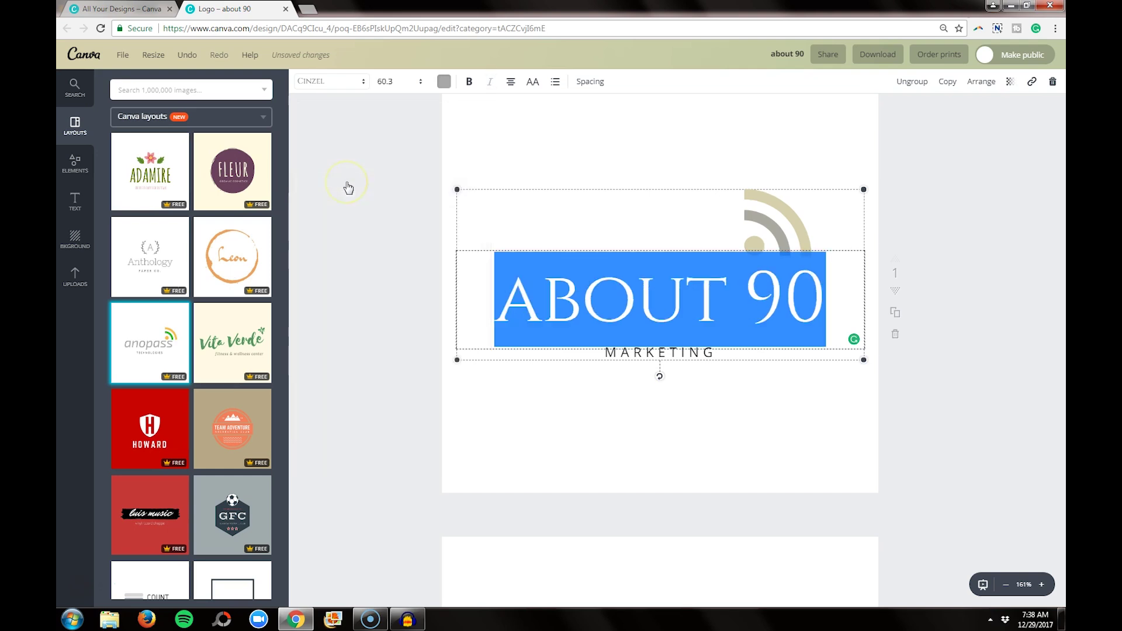
left_click(950, 279)
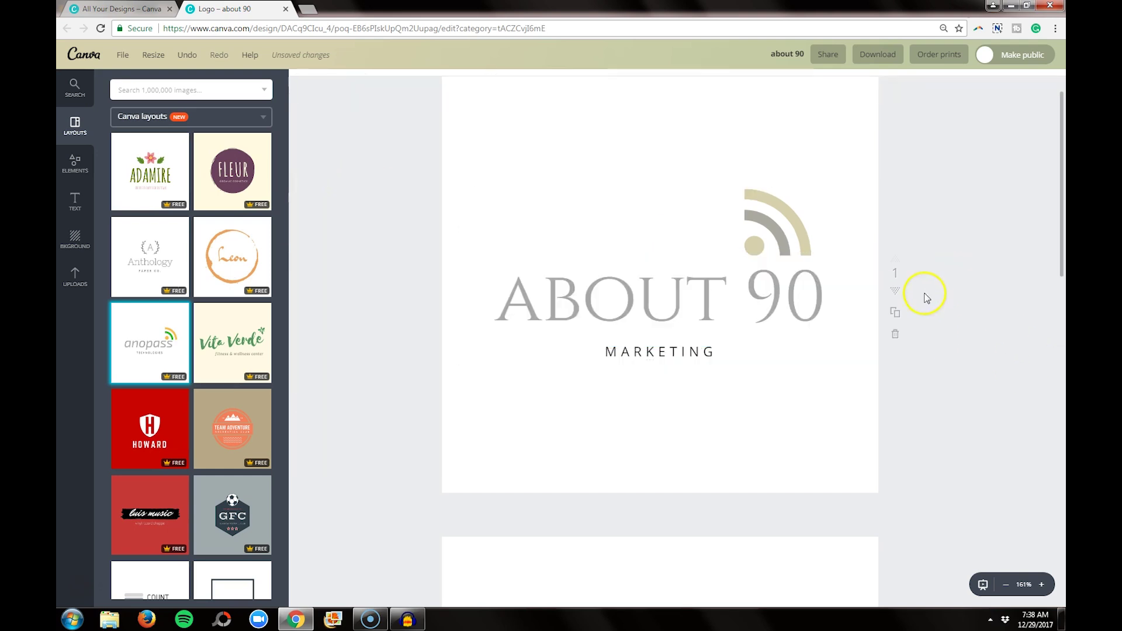
- Change the font of the MARKETING tagline to the brand font Josefin Sans
left_click(692, 351)
double_click(664, 353)
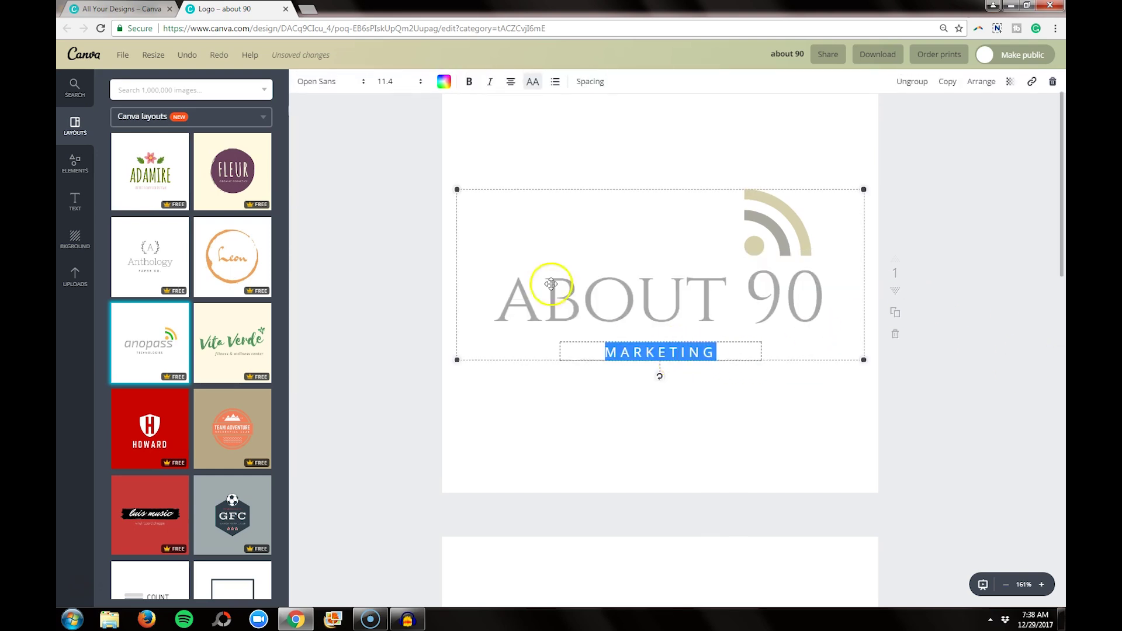
left_click(316, 82)
left_click(363, 240)
left_click(1001, 269)
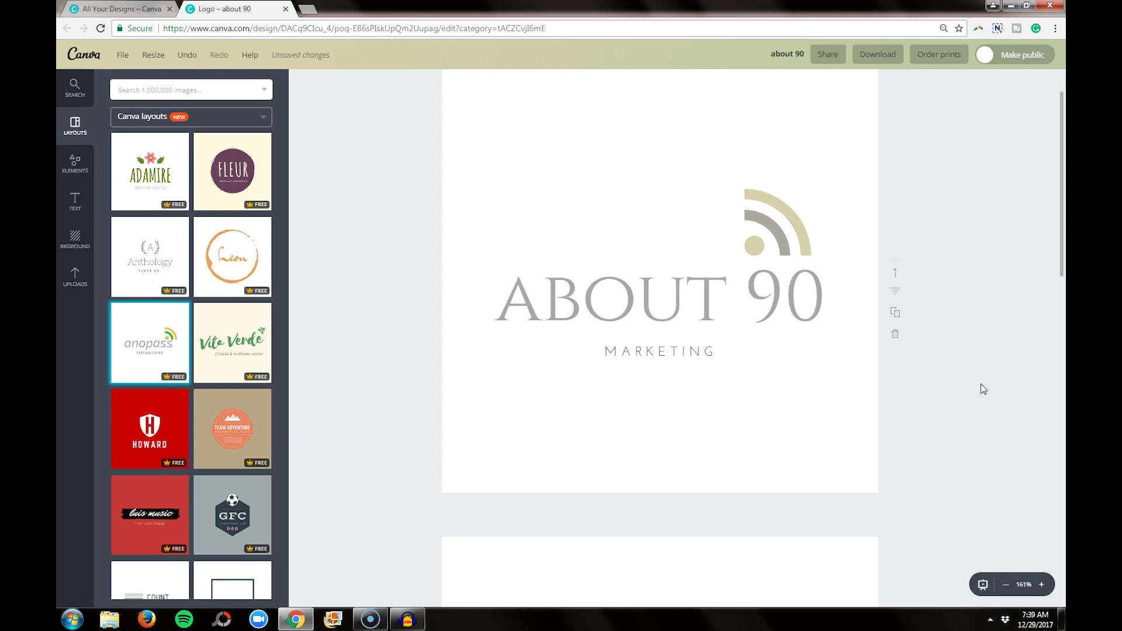
- Delete the second and third pages, and duplicate the finished first logo page twice
scroll(981, 384, "down", 6)
left_click(896, 455)
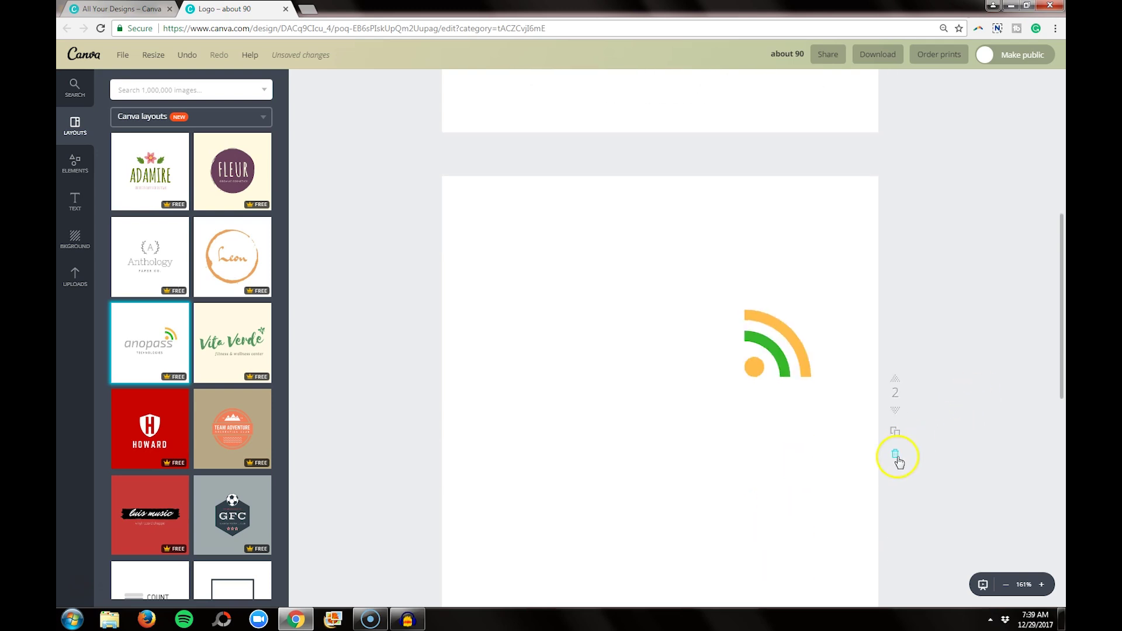
left_click(896, 453)
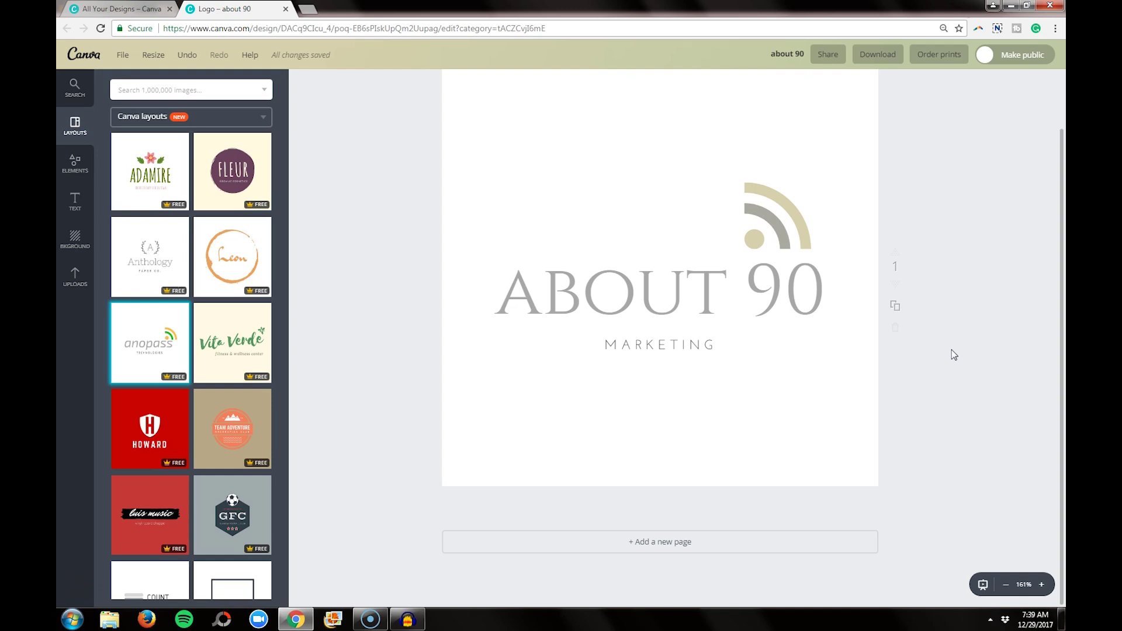
left_click(897, 309)
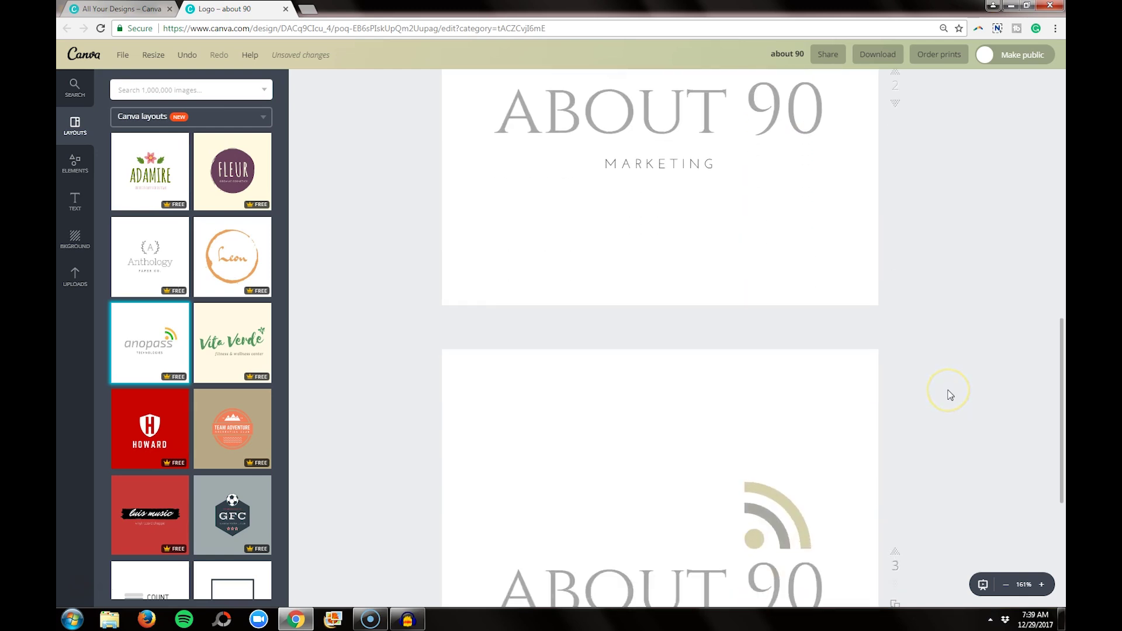
- On the second page, ungroup the logo and delete the ABOUT 90 name and the MARKETING tagline
left_click(841, 341)
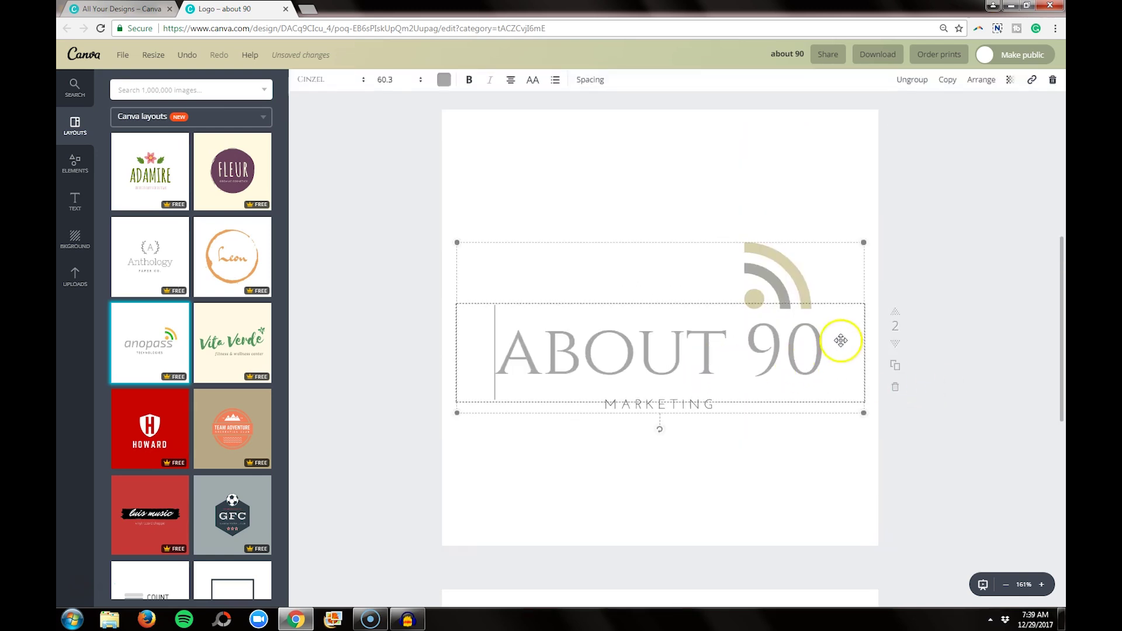
left_click(906, 86)
left_click(941, 215)
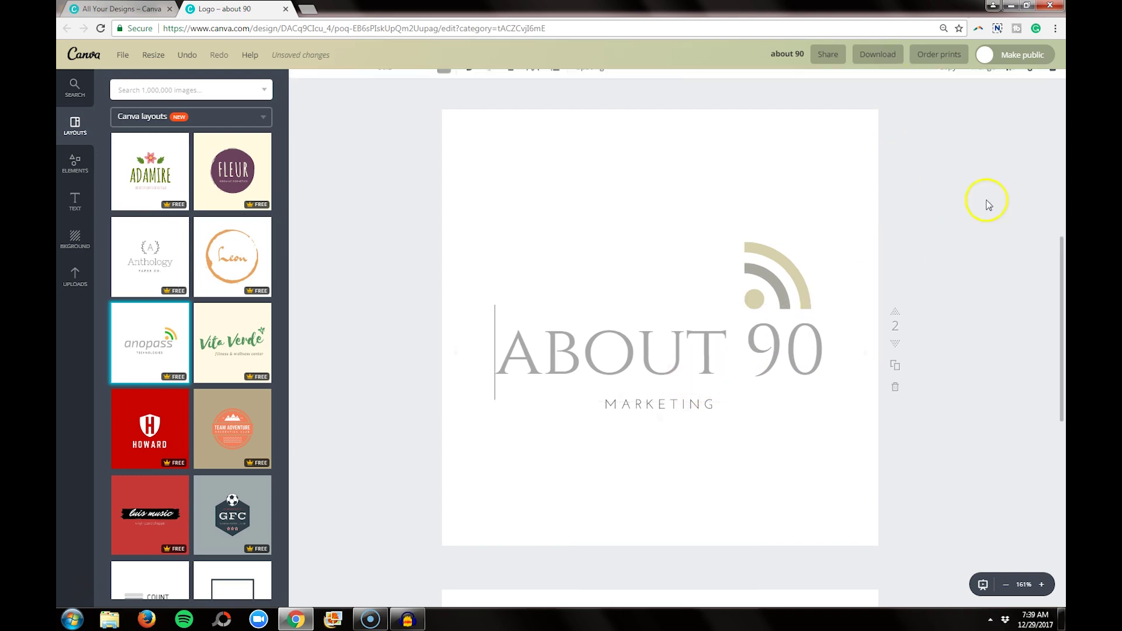
left_click(1031, 83)
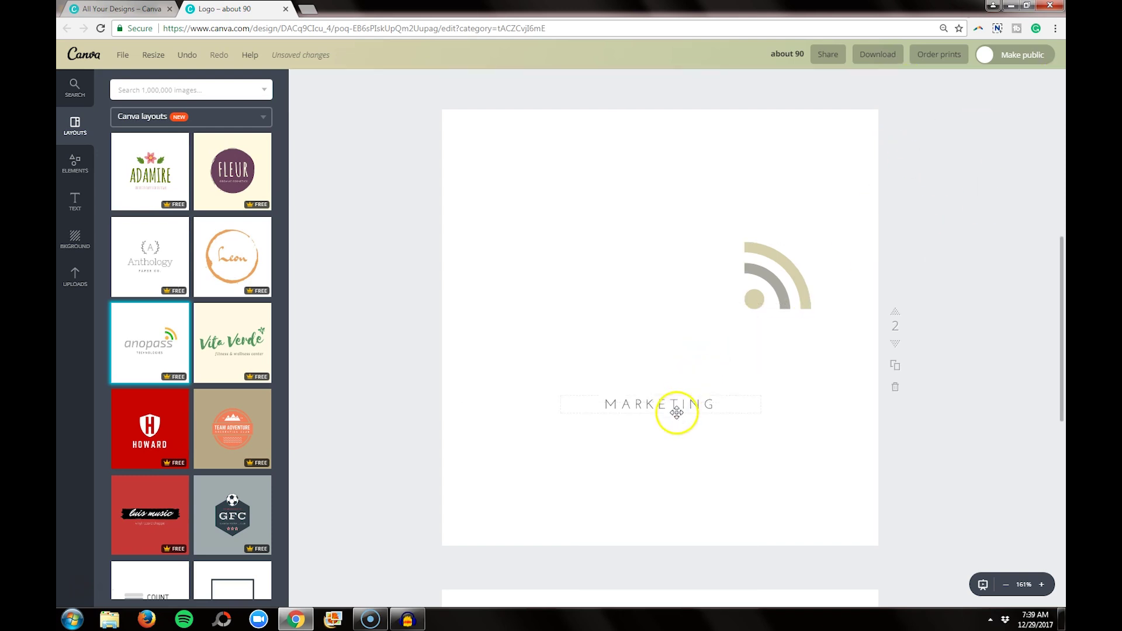
left_click(676, 412)
left_click(1032, 83)
- Enlarge the icon on the second page until it nearly fills the page, and center it
left_click(787, 287)
left_click_drag(745, 308, 464, 477)
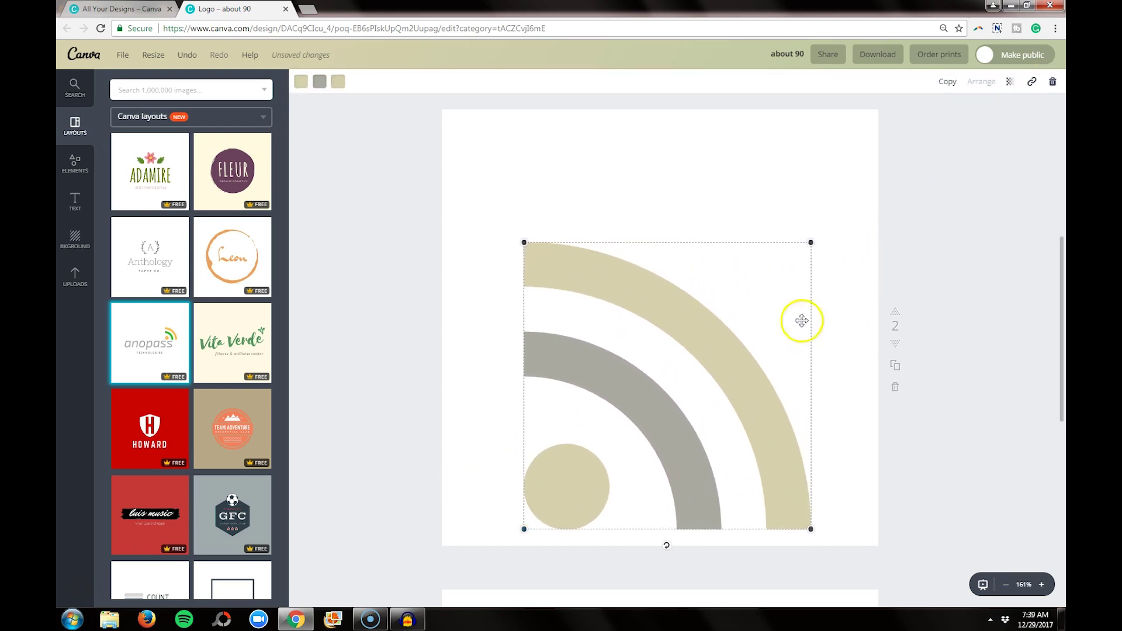
left_click_drag(812, 241, 901, 152)
left_click_drag(734, 277, 682, 258)
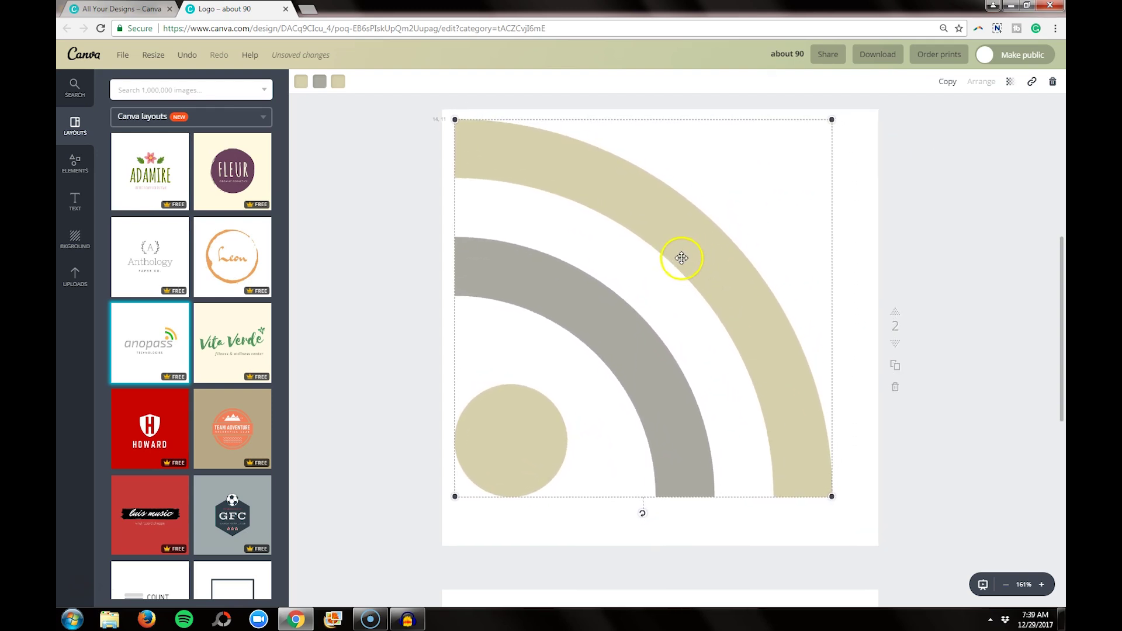
left_click_drag(832, 497, 871, 535)
left_click(1001, 471)
left_click_drag(712, 391, 711, 387)
left_click(932, 359)
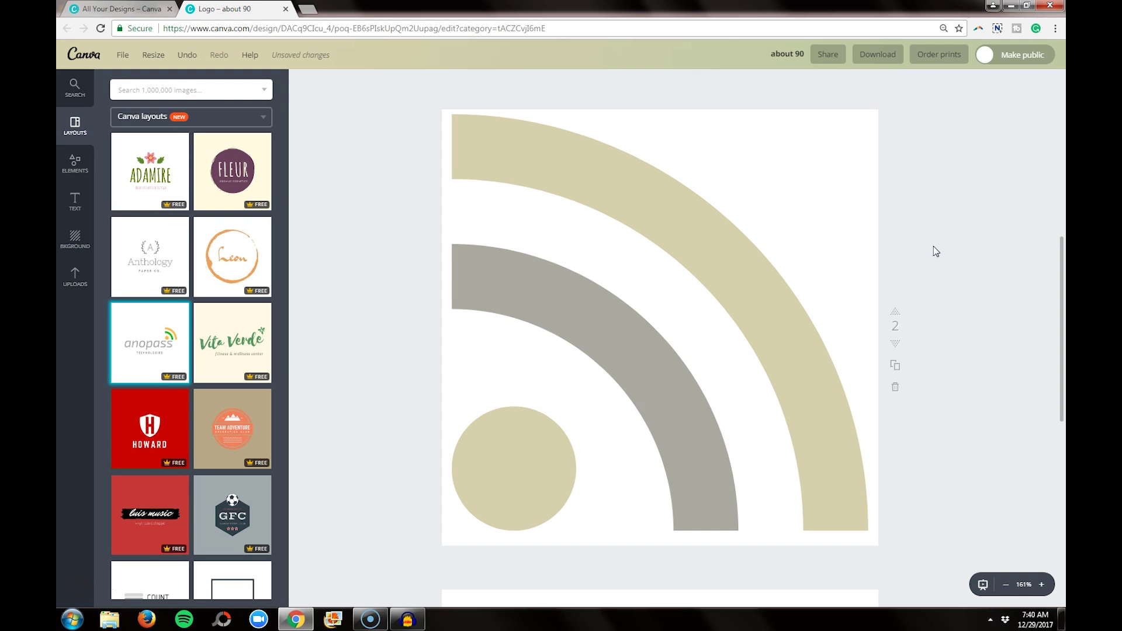
- On the third page, ungroup the full logo into separate icon, name and tagline
scroll(934, 247, "up", 7)
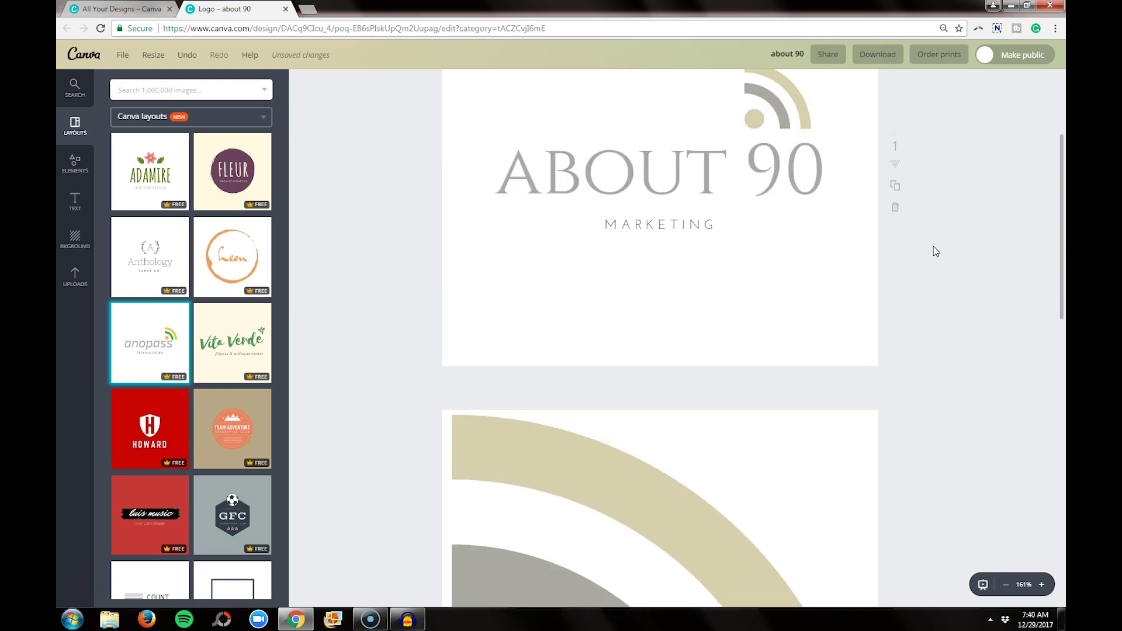
scroll(934, 247, "down", 7)
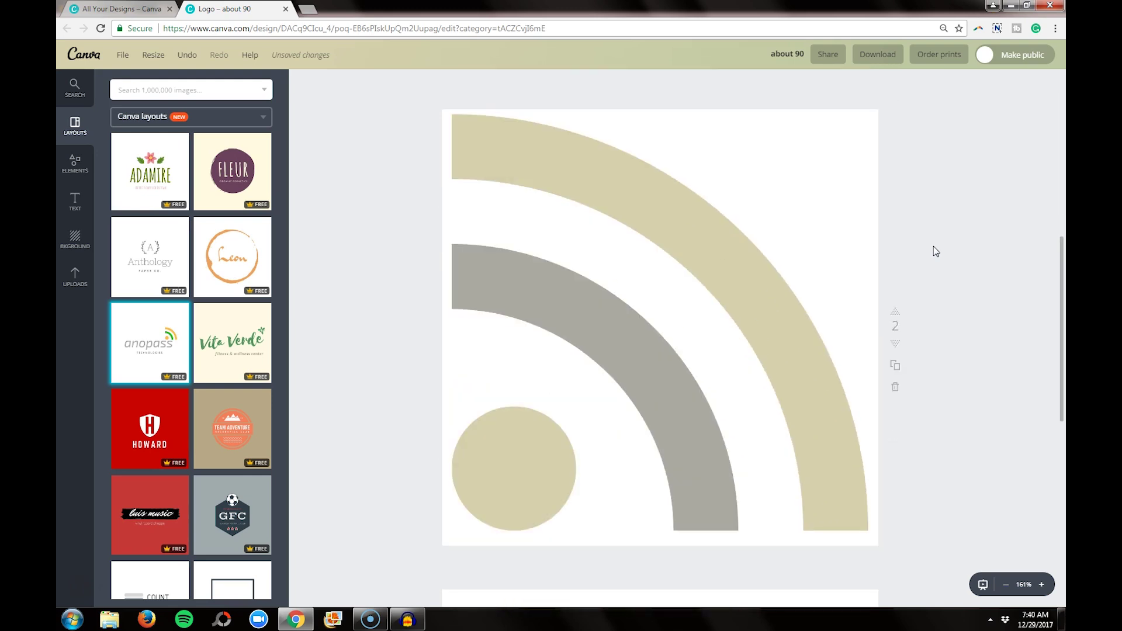
scroll(934, 247, "down", 7)
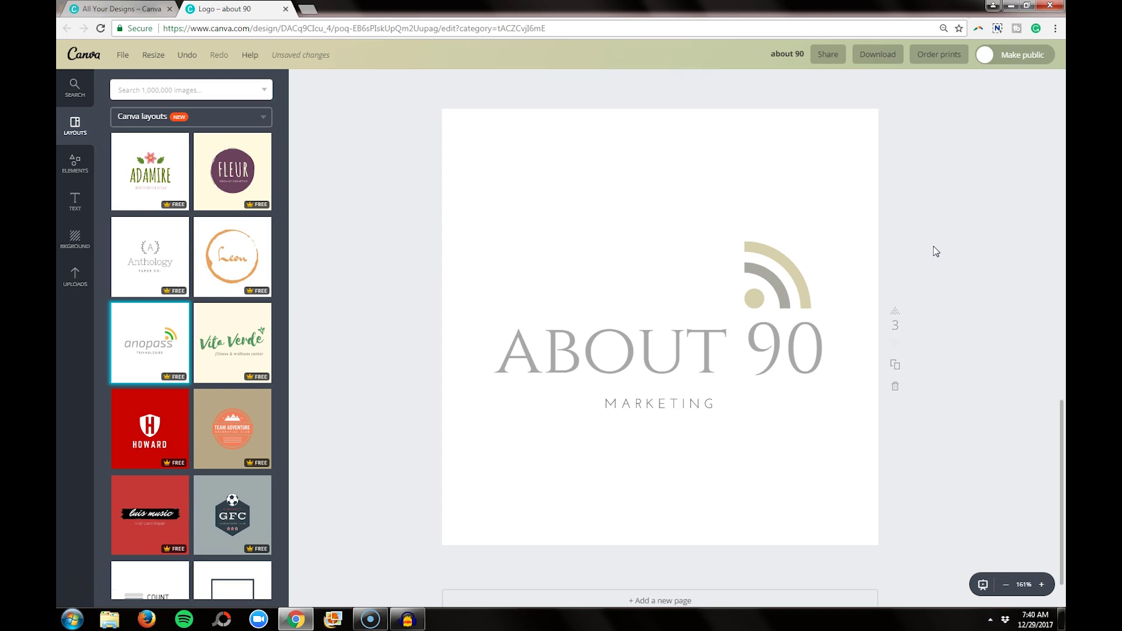
mouse_move(788, 275)
left_mouse_down()
mouse_move(795, 251)
mouse_move(793, 270)
left_mouse_up()
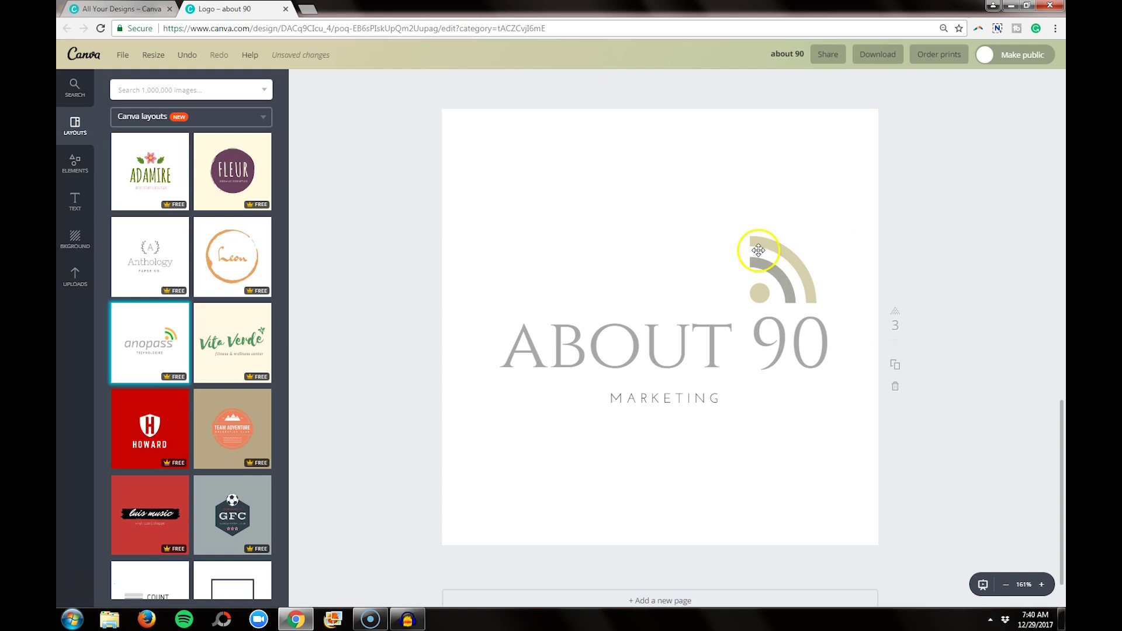
left_click(801, 286)
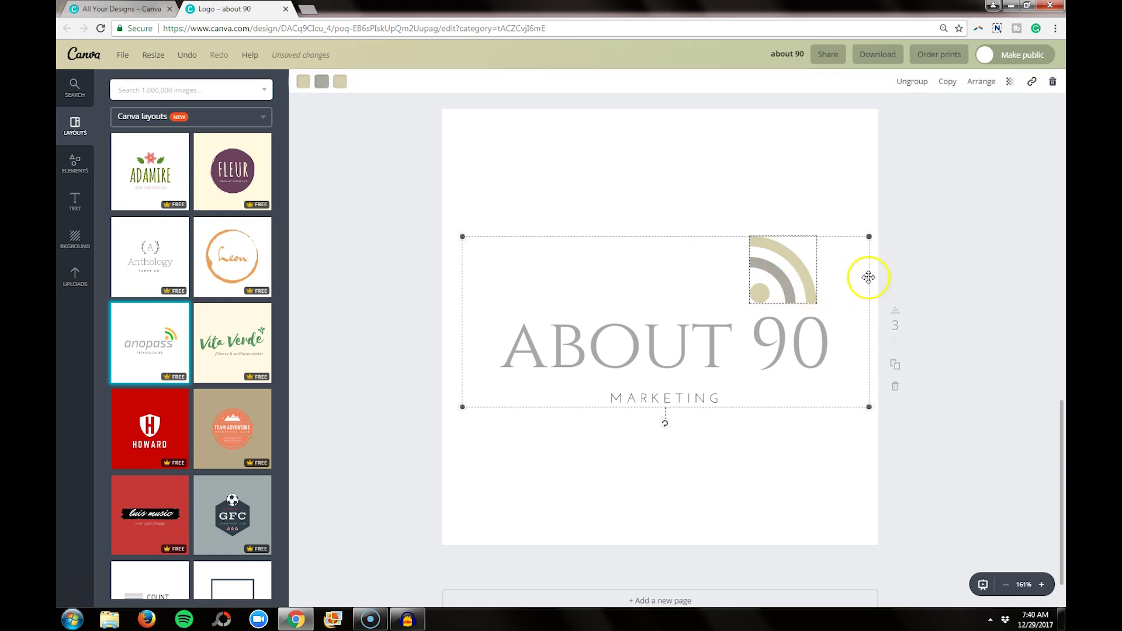
left_click(913, 82)
left_click(1010, 348)
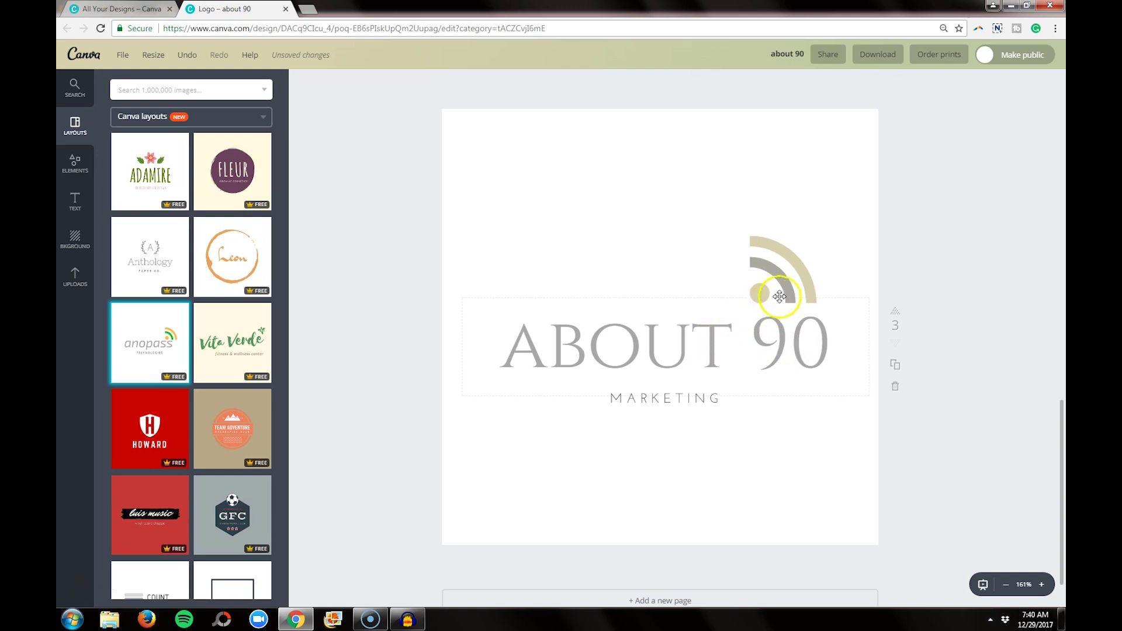
- Move the icon up away from the text, shift the ABOUT 90 name left, and place the MARKETING tagline beside it
left_click_drag(793, 266, 810, 202)
left_click(759, 352)
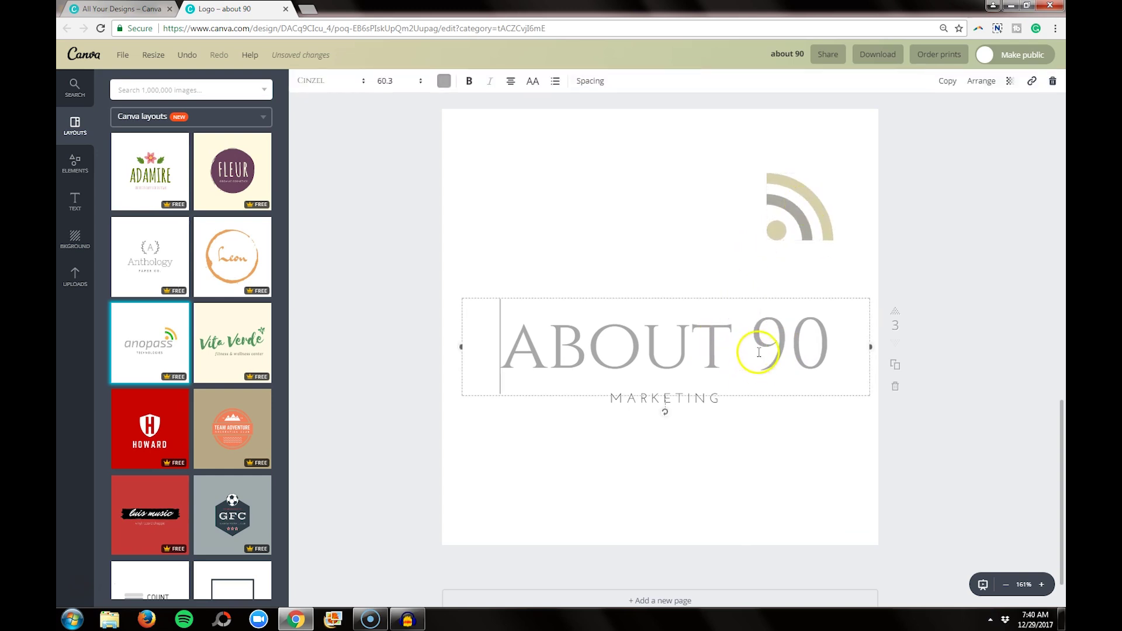
left_click_drag(734, 296, 634, 315)
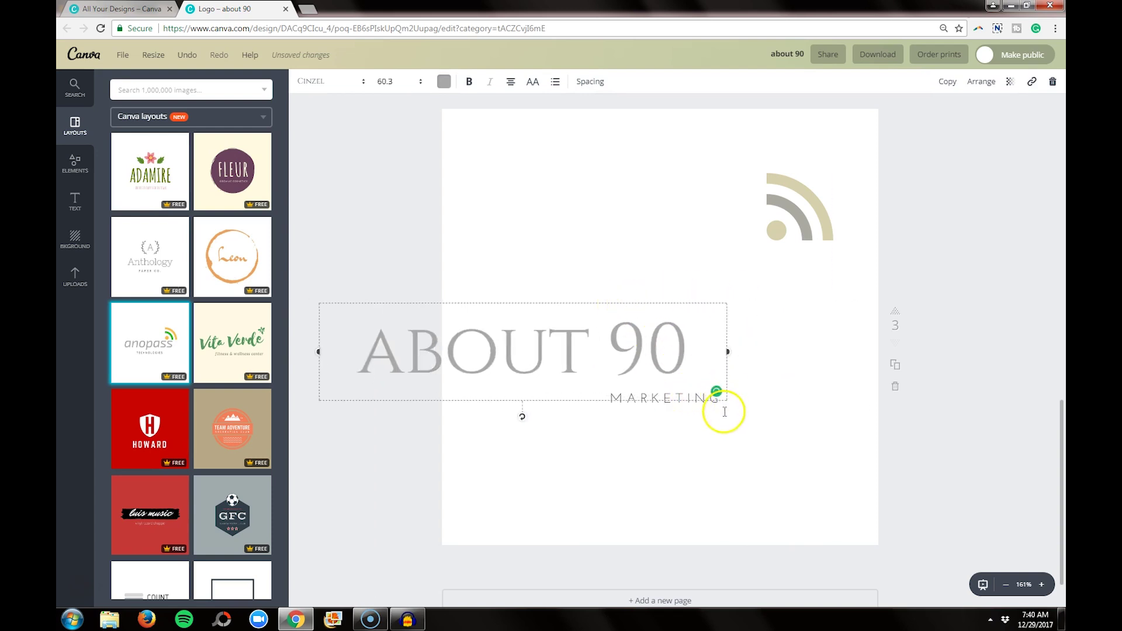
left_click(707, 429)
left_click_drag(694, 401, 812, 344)
left_click_drag(621, 358, 723, 358)
mouse_move(794, 346)
left_mouse_down()
mouse_move(842, 349)
mouse_move(803, 345)
left_mouse_up()
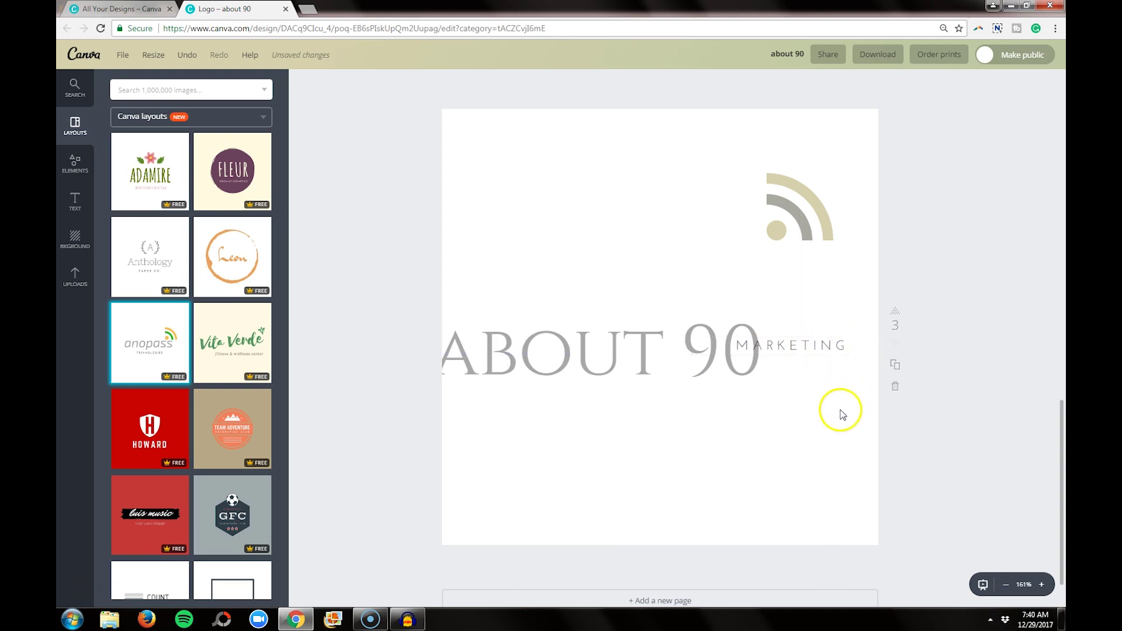
- Set the font size of the ABOUT 90 name on the third page to 42
left_click_drag(637, 370, 642, 364)
left_click(390, 83)
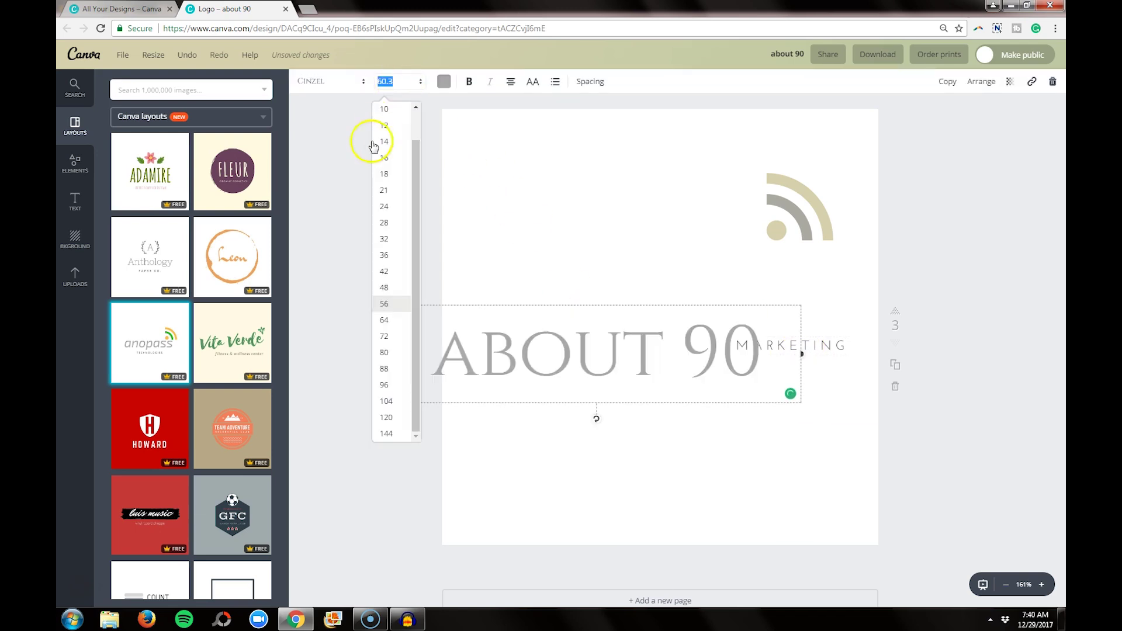
left_click(401, 270)
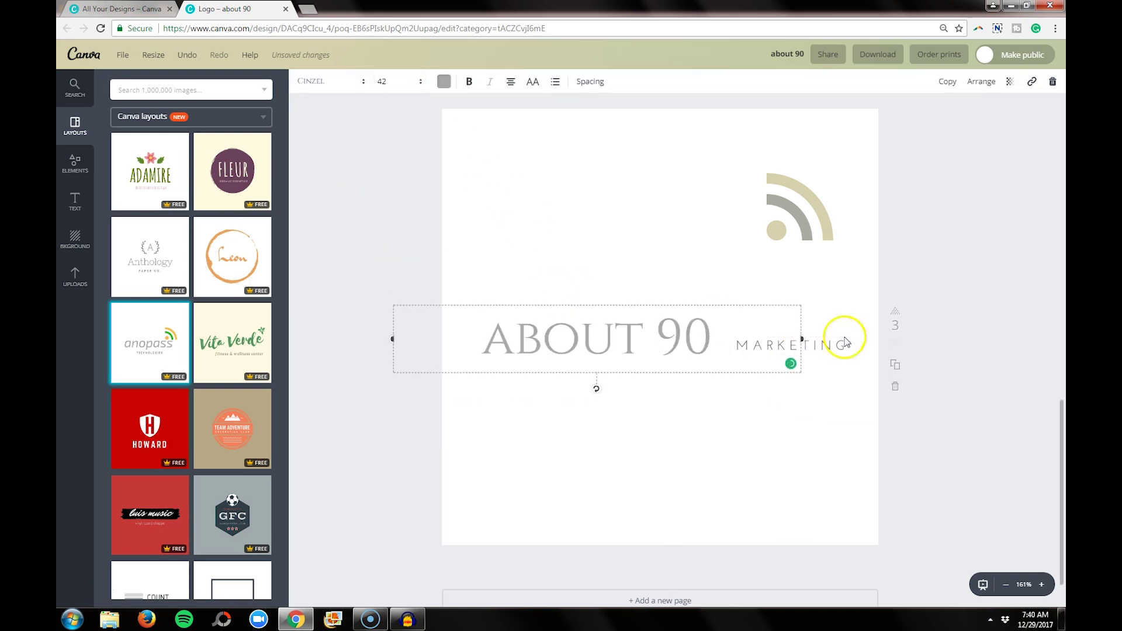
left_click(1028, 308)
- Place the MARKETING tagline just right of the name, with the icon directly above the tagline
mouse_move(682, 335)
left_mouse_down()
mouse_move(672, 339)
mouse_move(733, 348)
mouse_move(665, 341)
left_mouse_up()
left_click_drag(776, 345, 759, 353)
left_click_drag(817, 206, 789, 304)
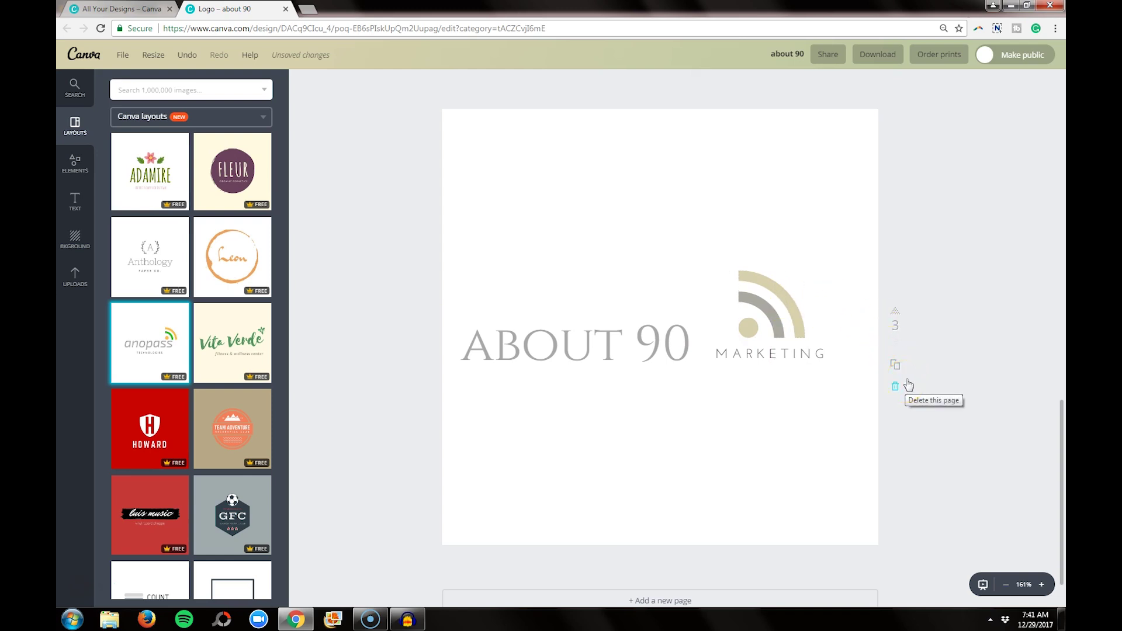
- Rearrange the third page into one horizontal row with the icon first, ABOUT 90 in the middle and MARKETING at the end
left_click_drag(754, 319, 474, 295)
left_click_drag(604, 346, 741, 318)
left_click_drag(494, 287, 500, 335)
left_click_drag(691, 335, 618, 334)
left_click_drag(831, 364, 826, 324)
left_click_drag(672, 333, 666, 334)
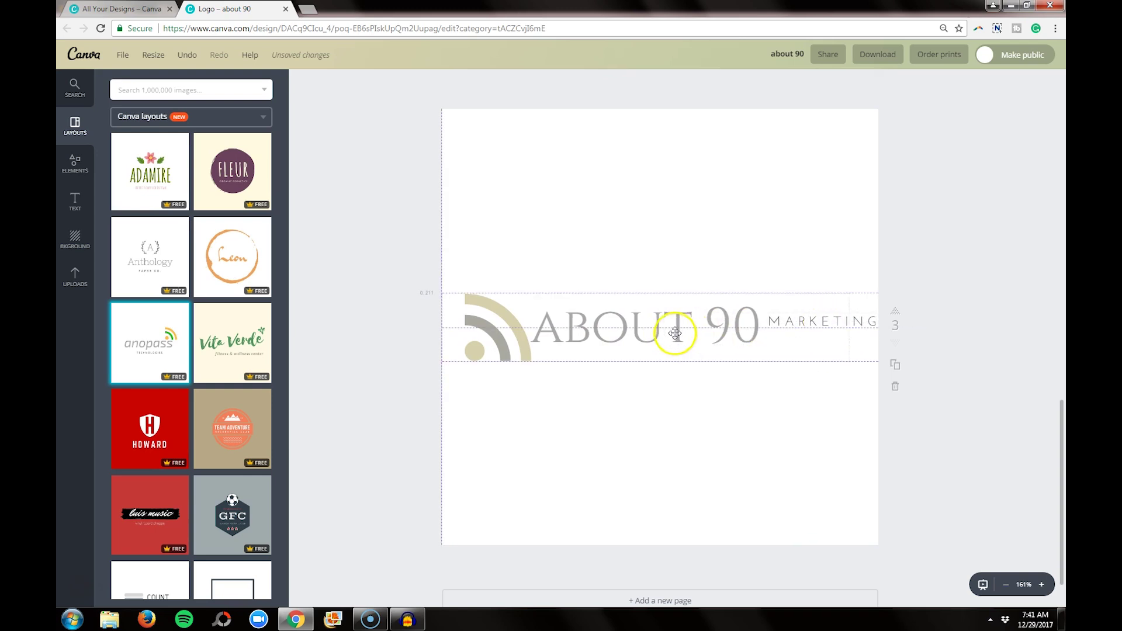
- Set the ABOUT 90 name to font size 36 and adjust the name and tagline positions for even spacing in the row
double_click(716, 333)
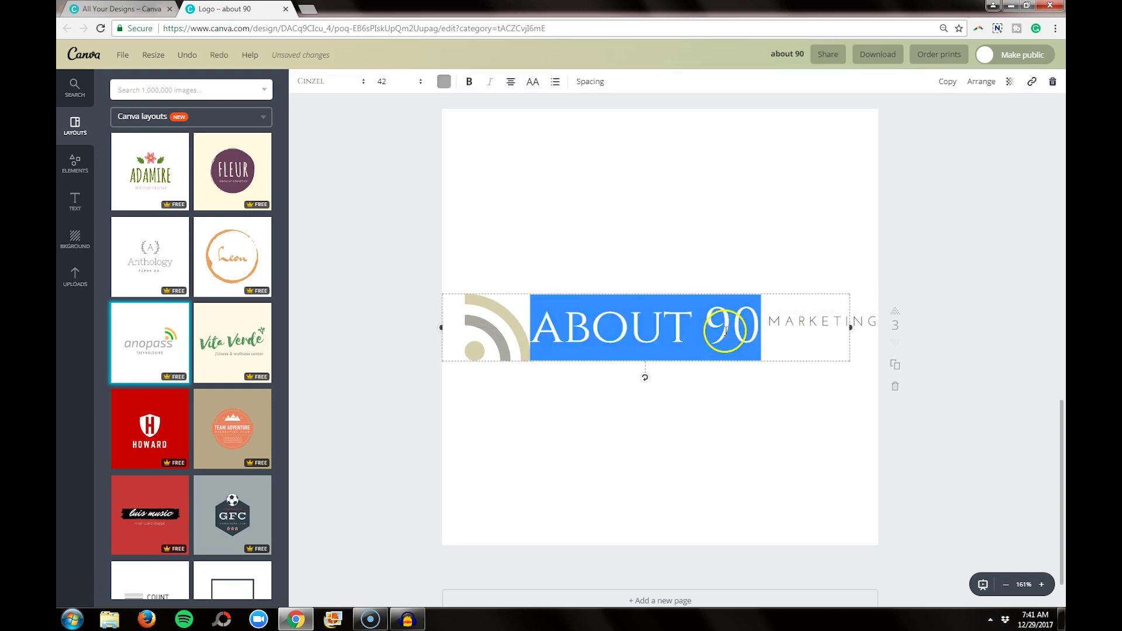
left_click(408, 89)
left_click(393, 261)
left_click_drag(826, 324, 817, 327)
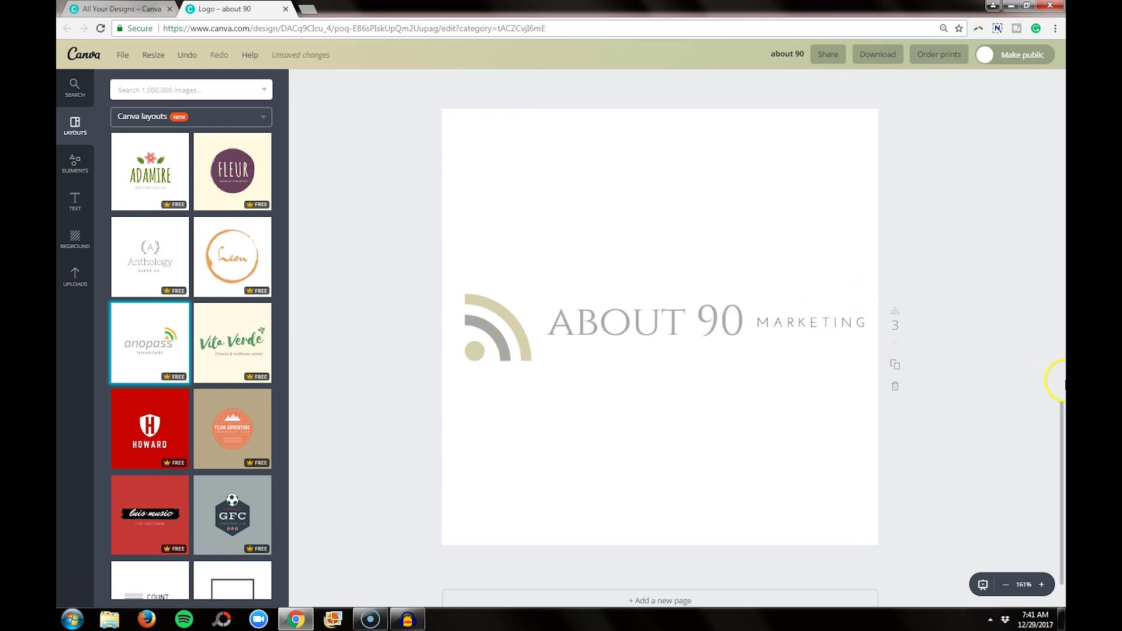
left_click_drag(624, 331, 613, 331)
left_click_drag(819, 328, 812, 325)
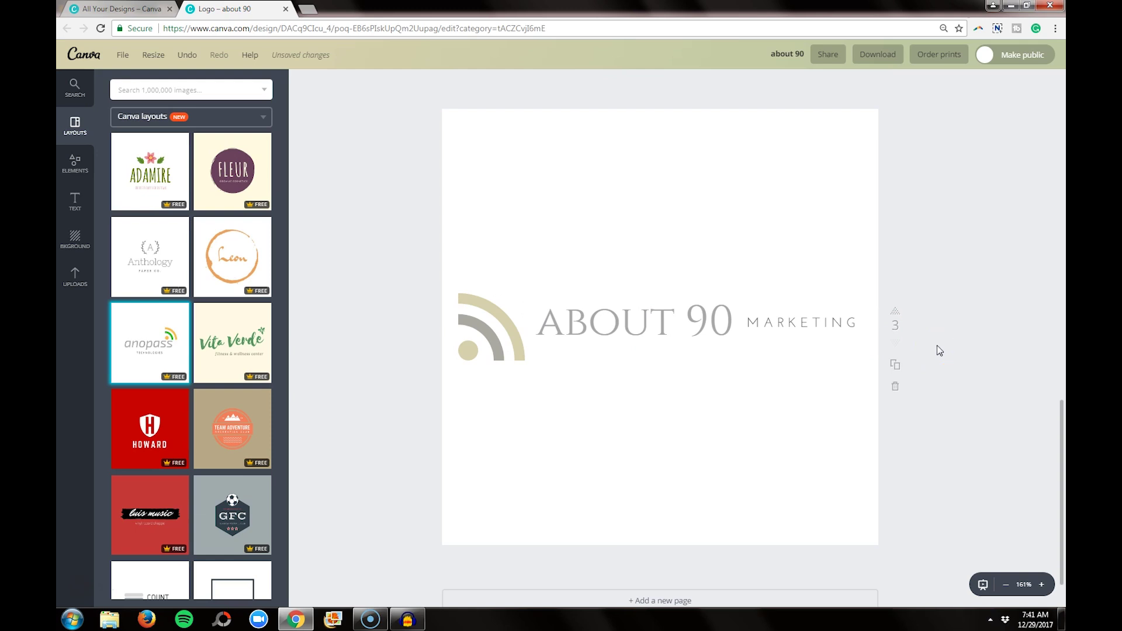
- Rename the design "About 90 Logo"
scroll(938, 349, "up", 1)
scroll(847, 304, "up", 10)
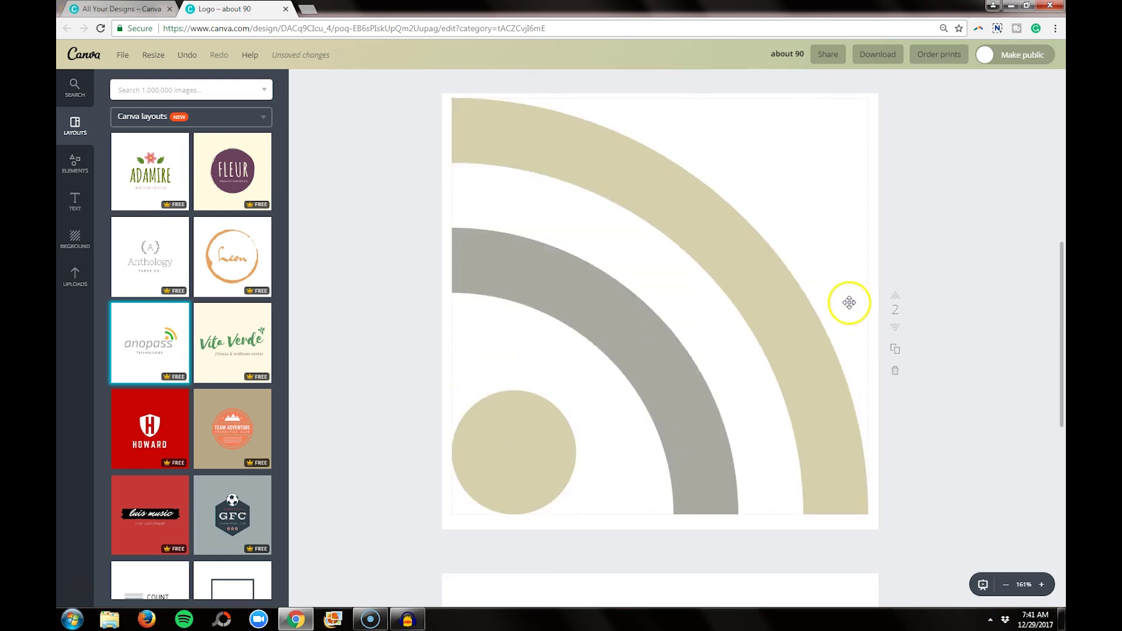
scroll(830, 193, "up", 3)
left_click(788, 54)
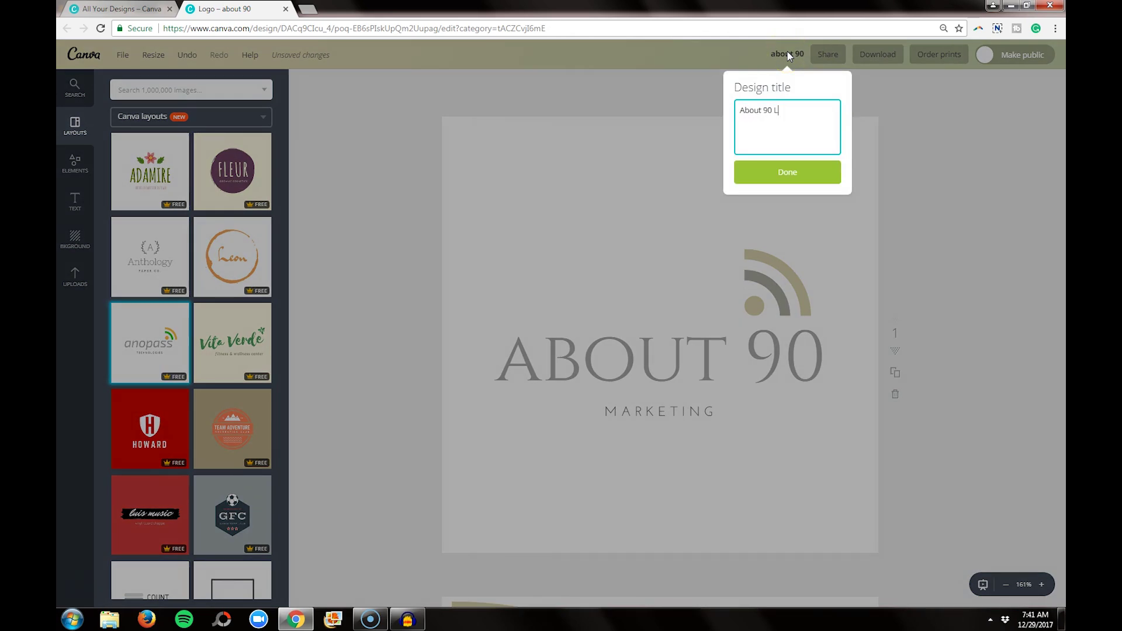
key("Return")
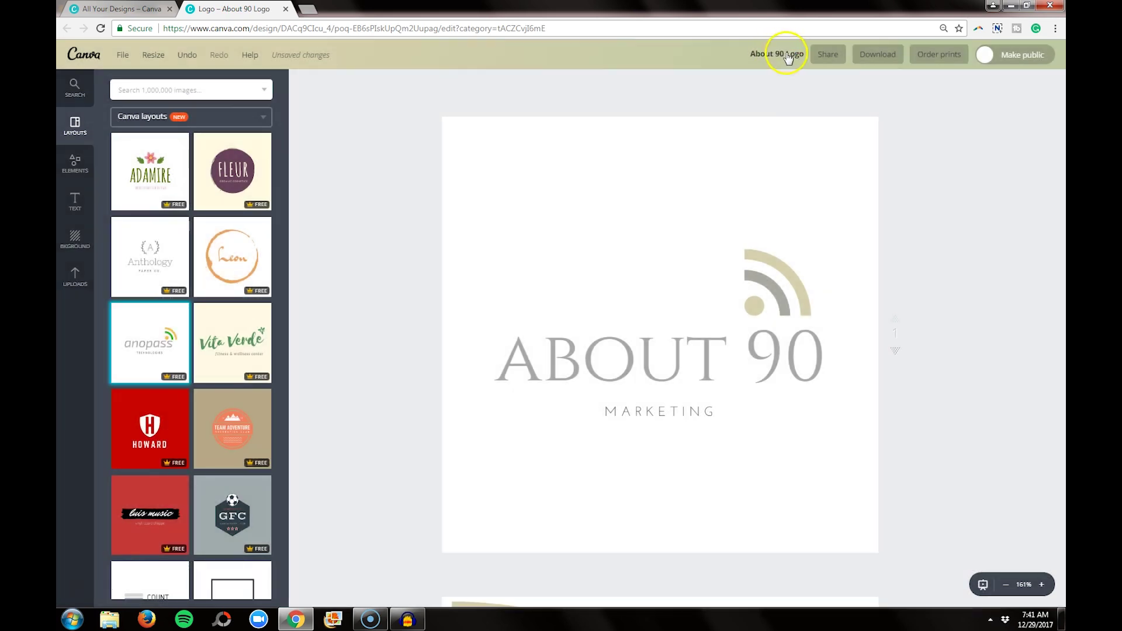
- Look over the PNG download options, including page selection and transparent background, and close them
left_click(878, 54)
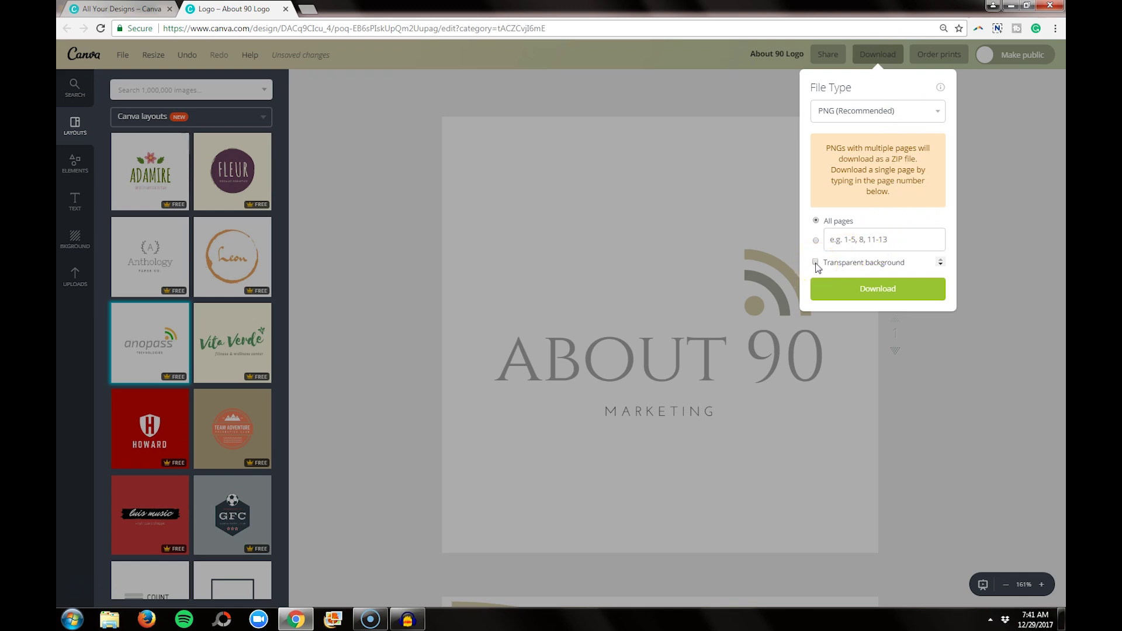
left_click(995, 229)
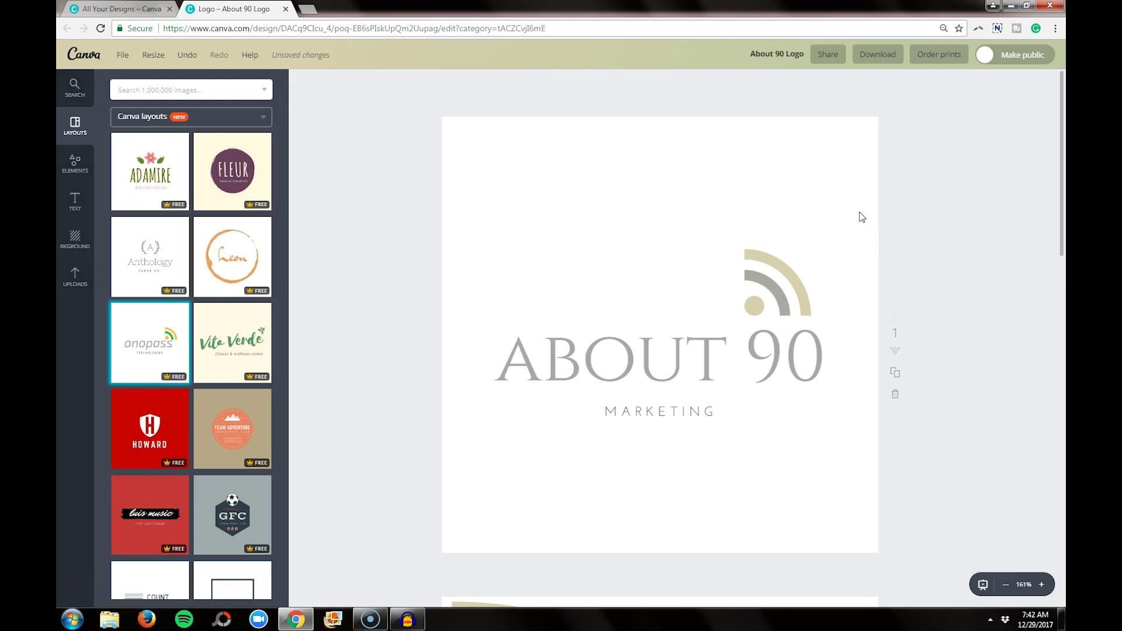
- Duplicate the third page and try a black background on the copy
scroll(859, 212, "down", 13)
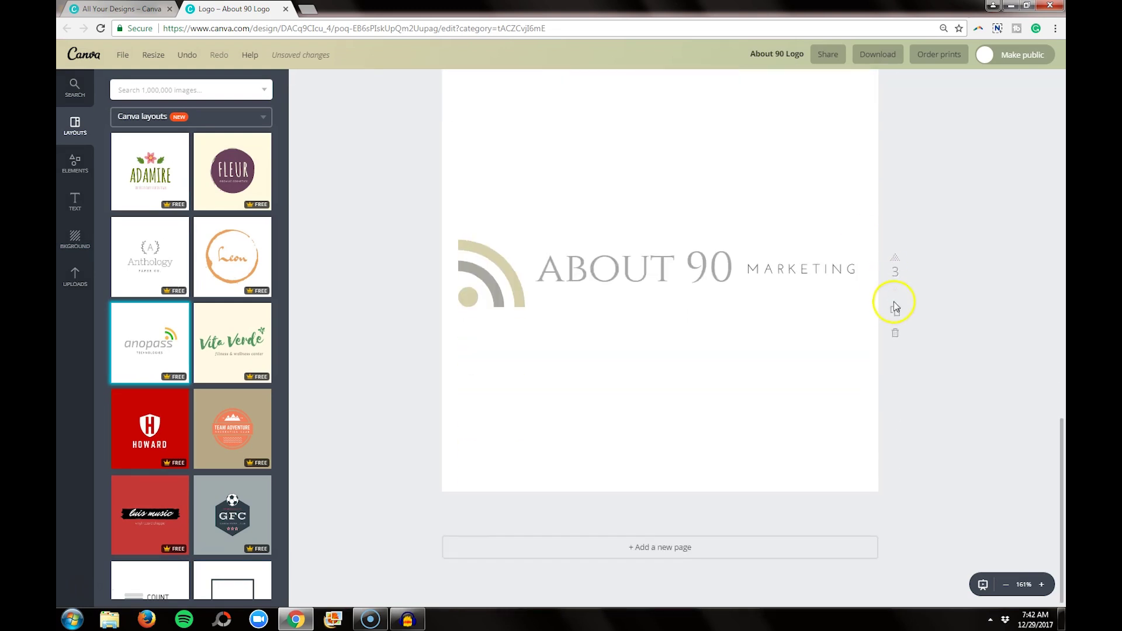
left_click(895, 319)
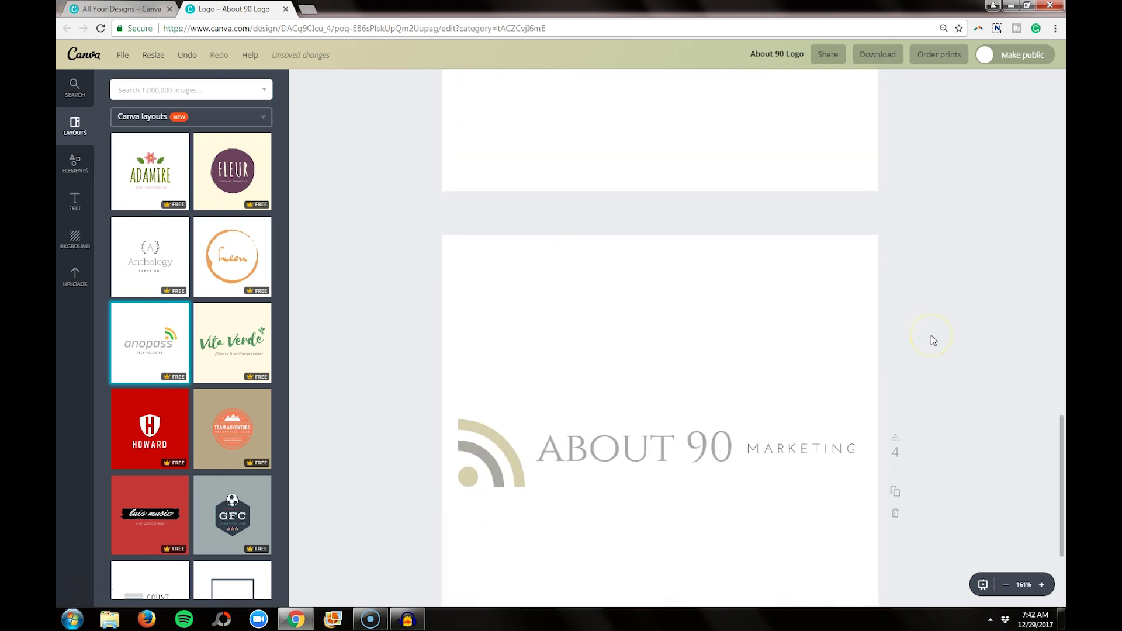
mouse_move(900, 337)
left_mouse_down()
mouse_move(677, 326)
mouse_move(479, 277)
left_mouse_up()
left_click(69, 246)
left_click(120, 272)
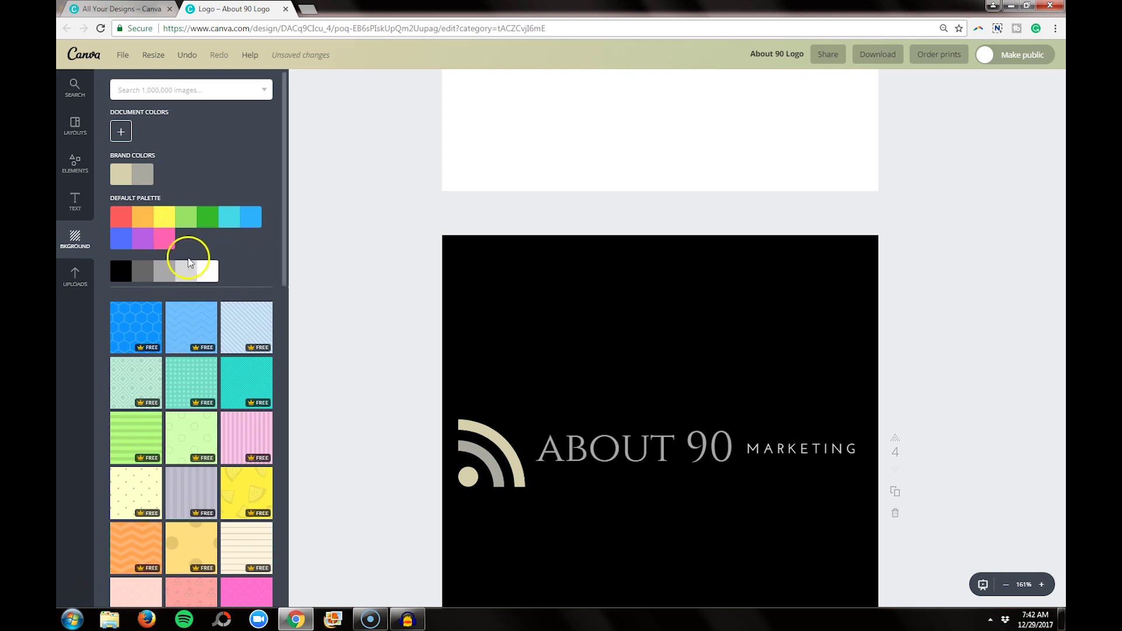
- Reset the copied page's background to white, delete that page, and return to the first page
left_click(208, 271)
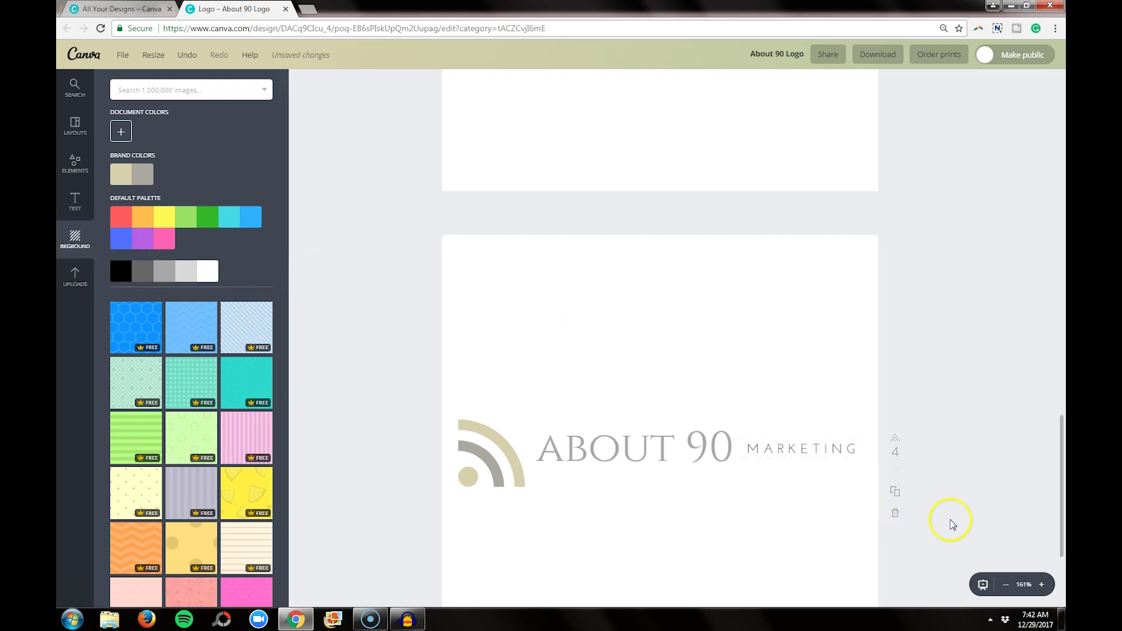
left_click(895, 513)
scroll(985, 431, "up", 5)
scroll(985, 432, "up", 5)
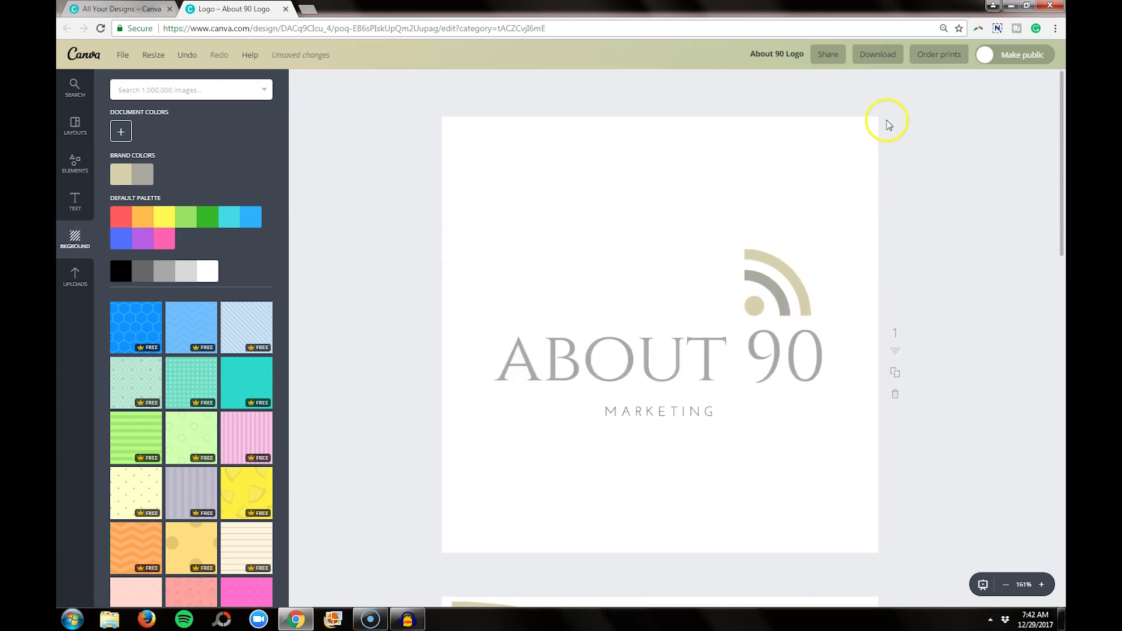
- Try downloading only page 1 with a transparent background in the PNG download options, and clear both settings
left_click(874, 56)
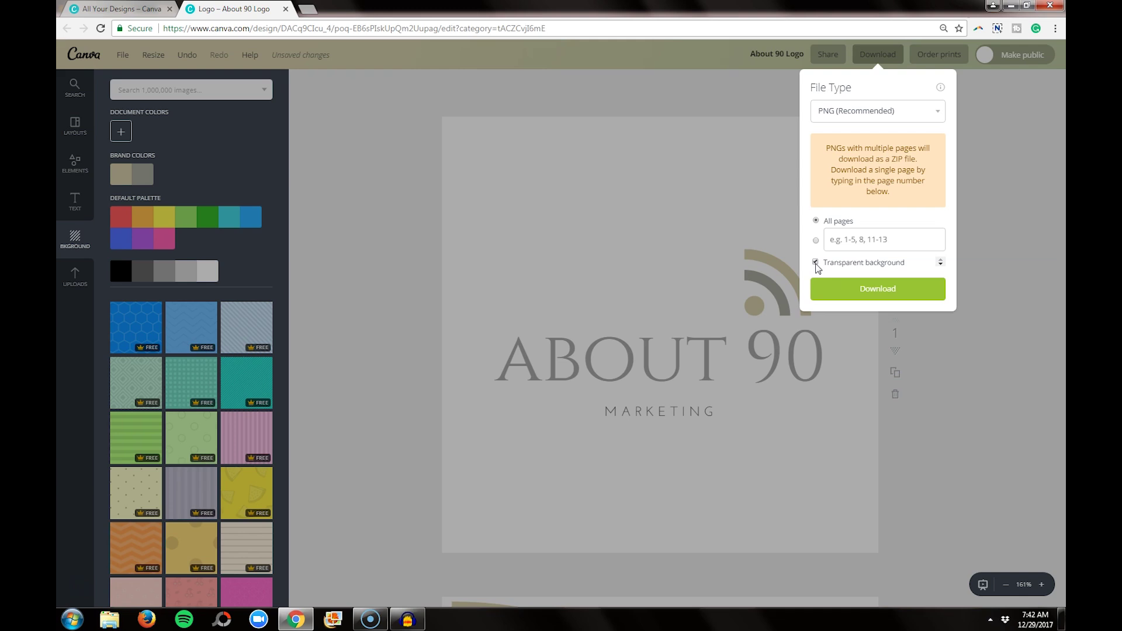
left_click(830, 241)
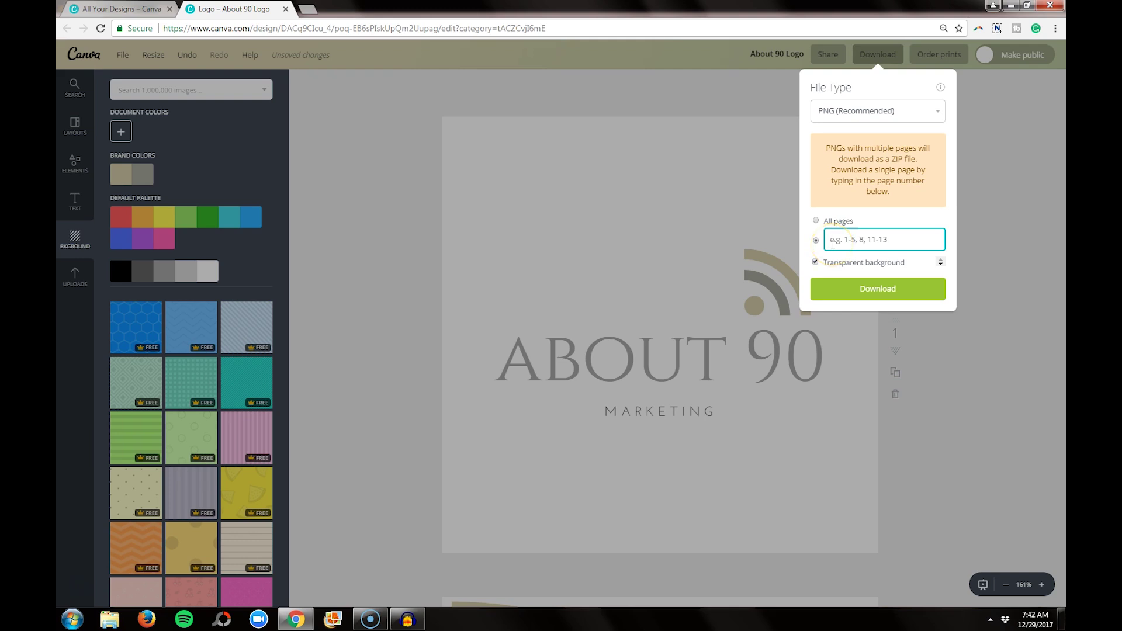
type("1")
key("BackSpace")
left_click(815, 261)
- Review the available download file types, including JPG and PDF - Print, keep PNG, and close the download options
left_click(847, 115)
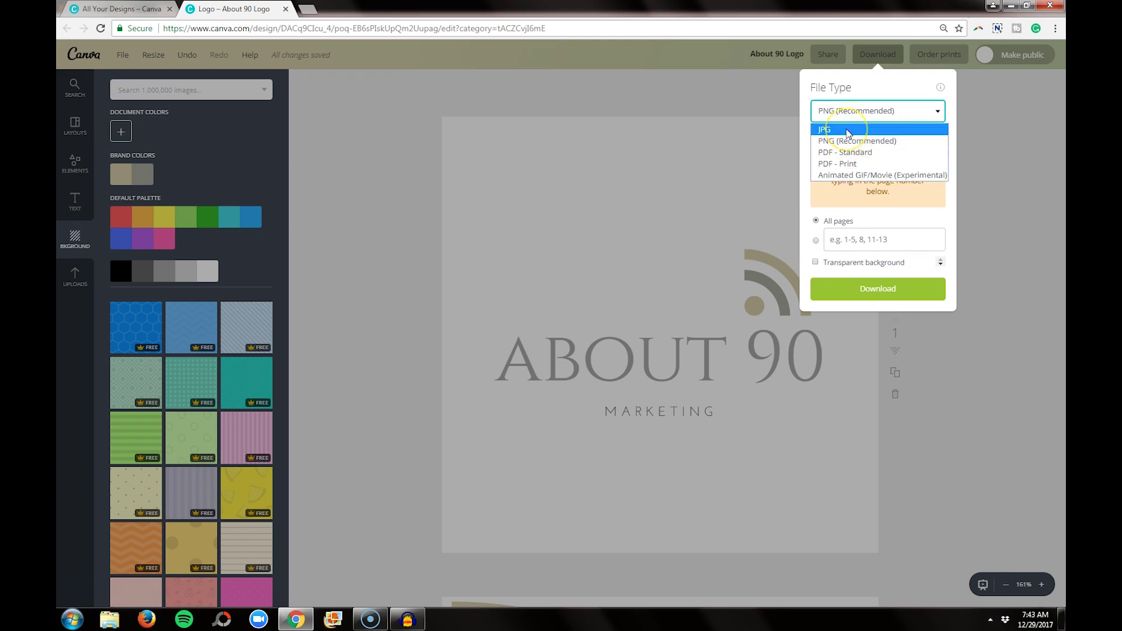
left_click(845, 166)
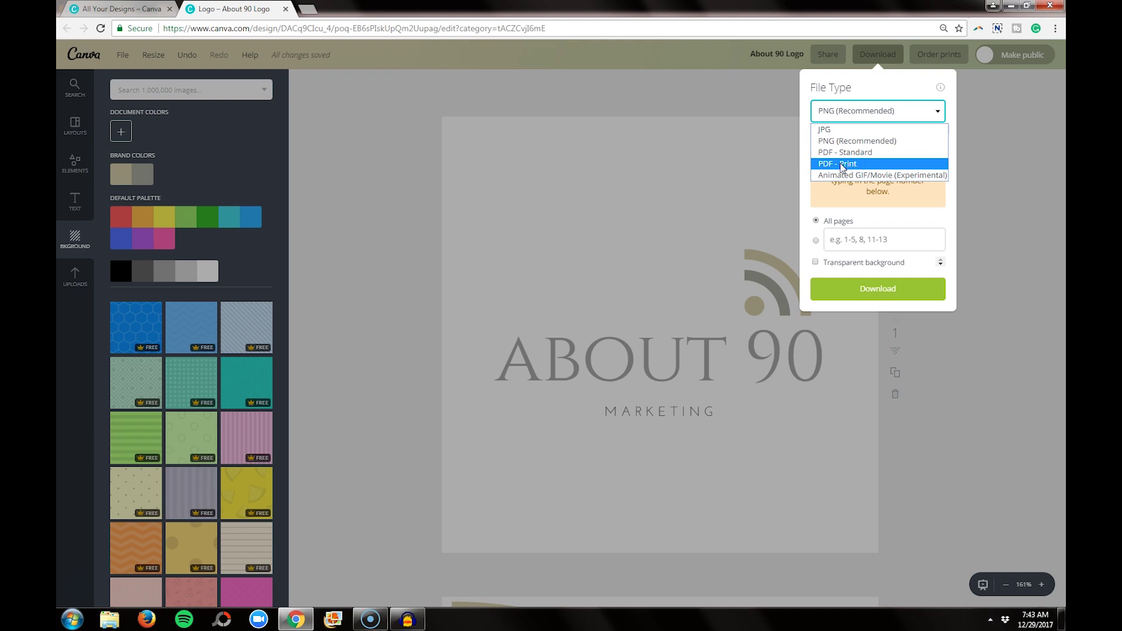
left_click(817, 142)
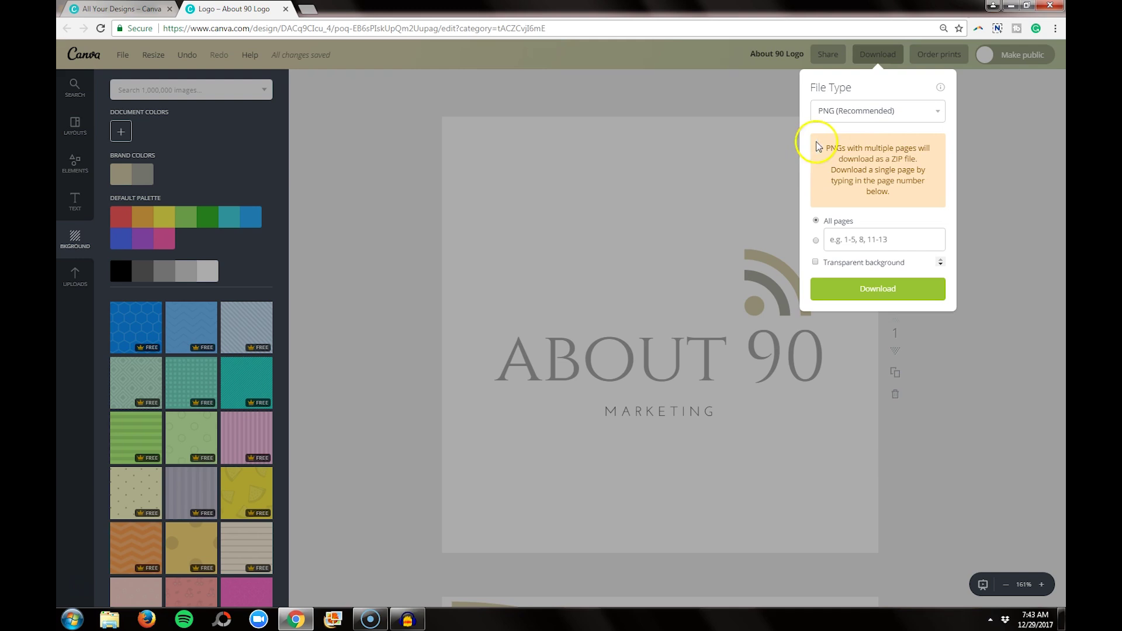
left_click(1006, 159)
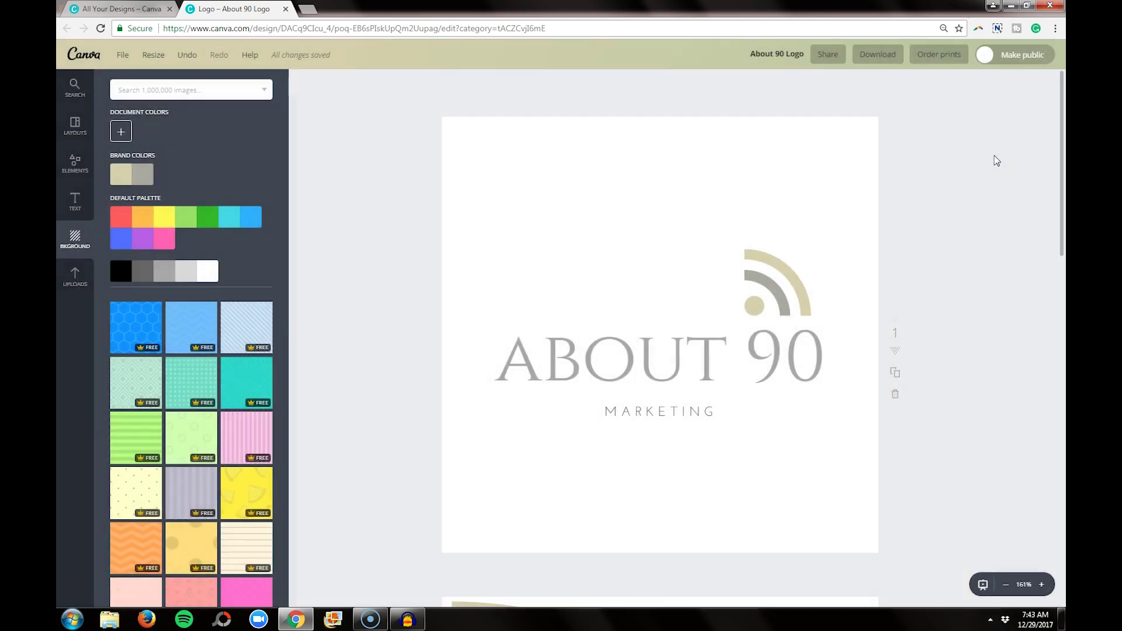